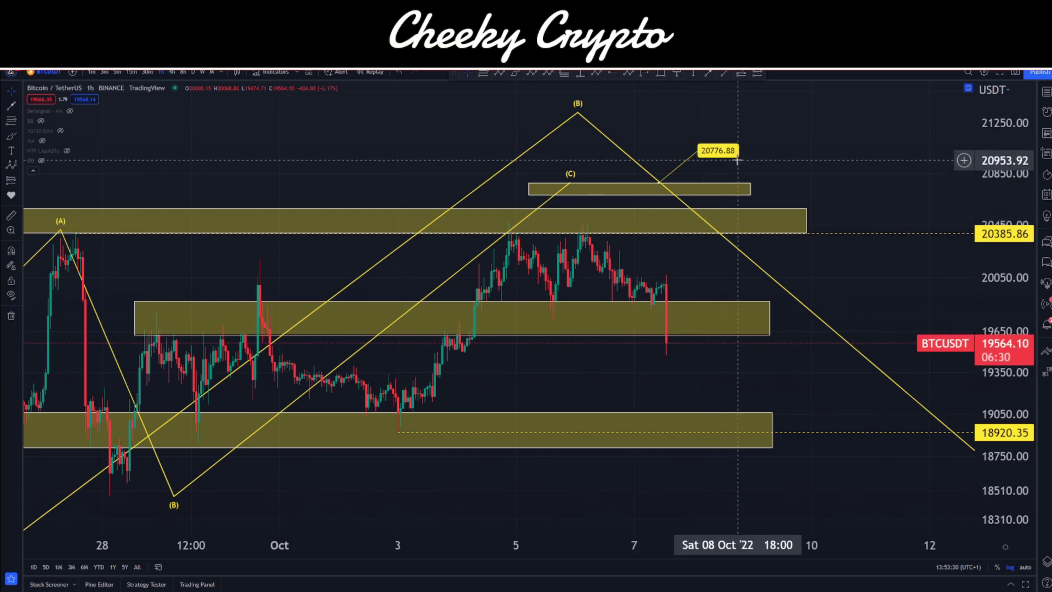
Delete the large projected ABC wave drawing from the older price action.
scroll(676, 380, down, 3)
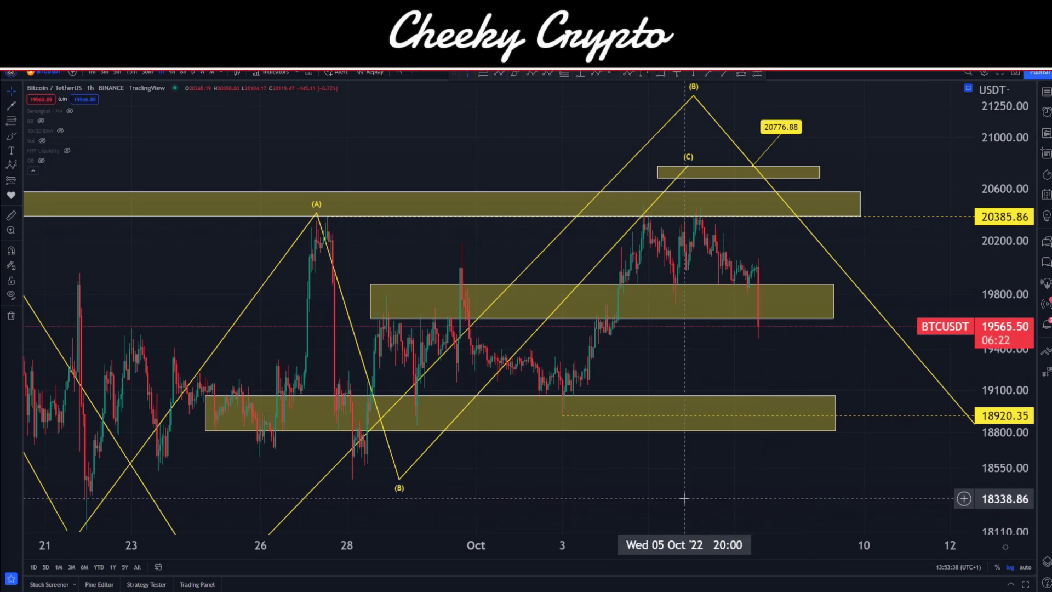
drag(756, 439, 726, 430)
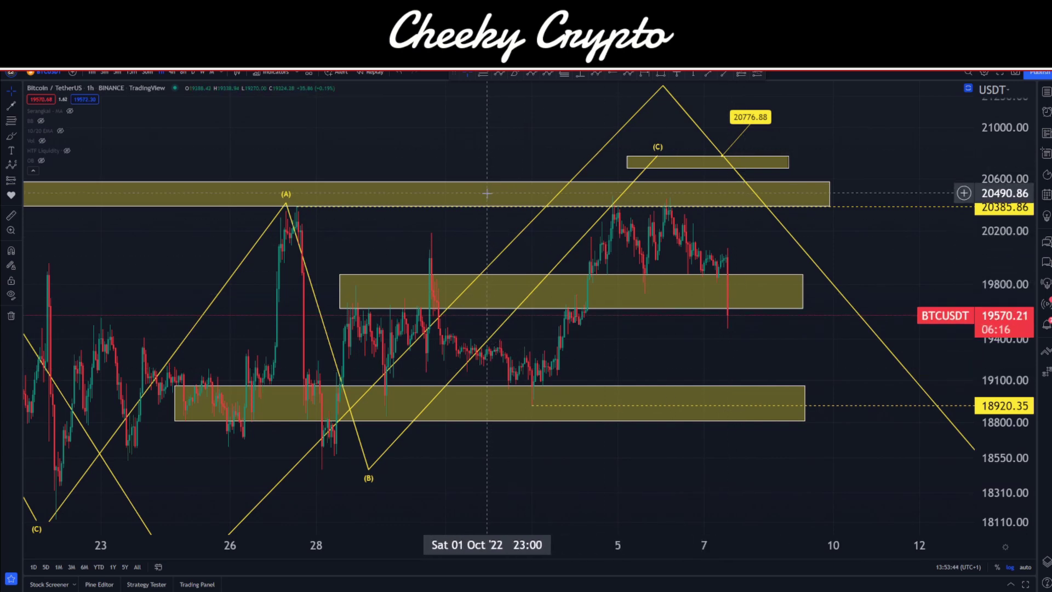
scroll(663, 359, down, 5)
drag(1001, 351, 1002, 411)
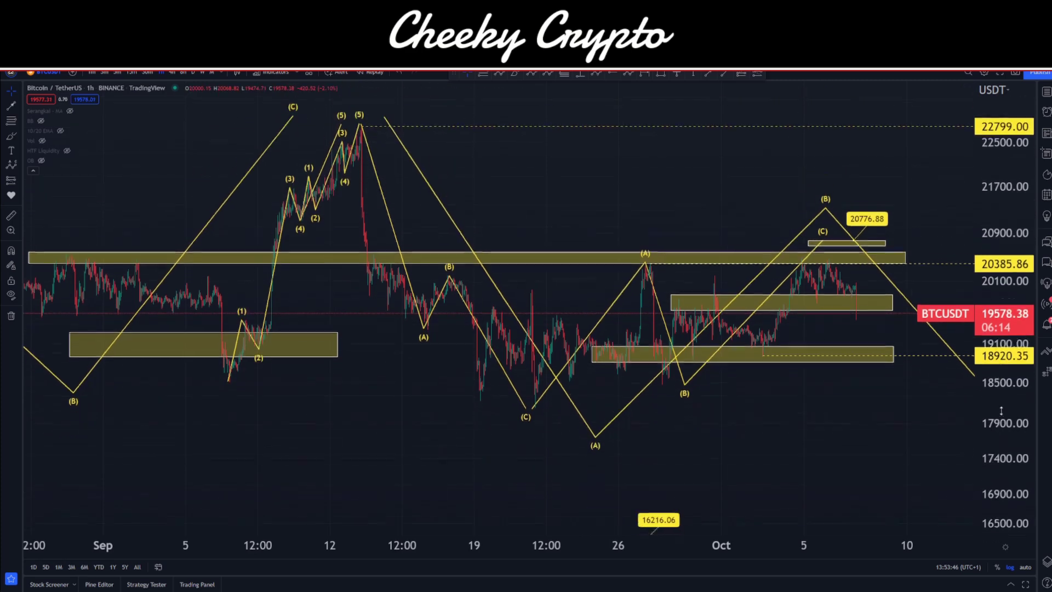
drag(876, 449, 634, 400)
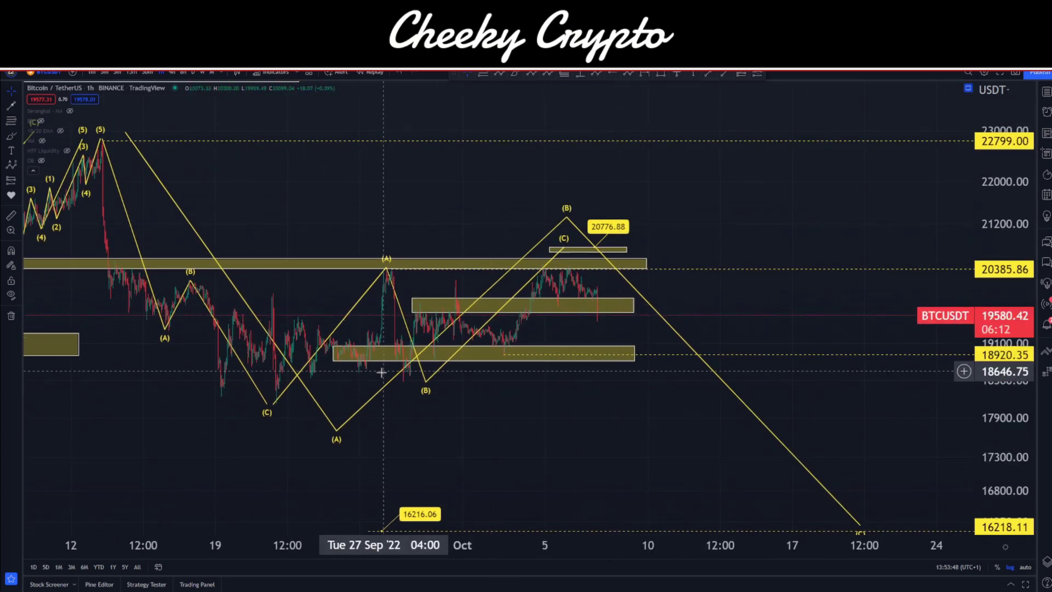
click(383, 389)
key(Delete)
Recentre the chart on the recent ABC wave and current zones.
drag(559, 435, 597, 433)
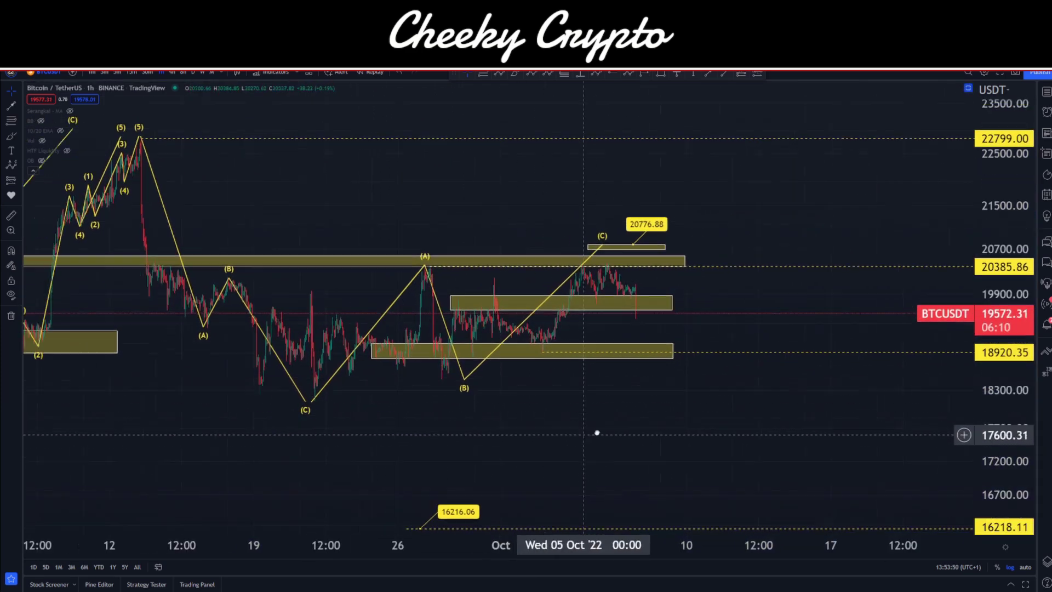
drag(729, 433, 791, 461)
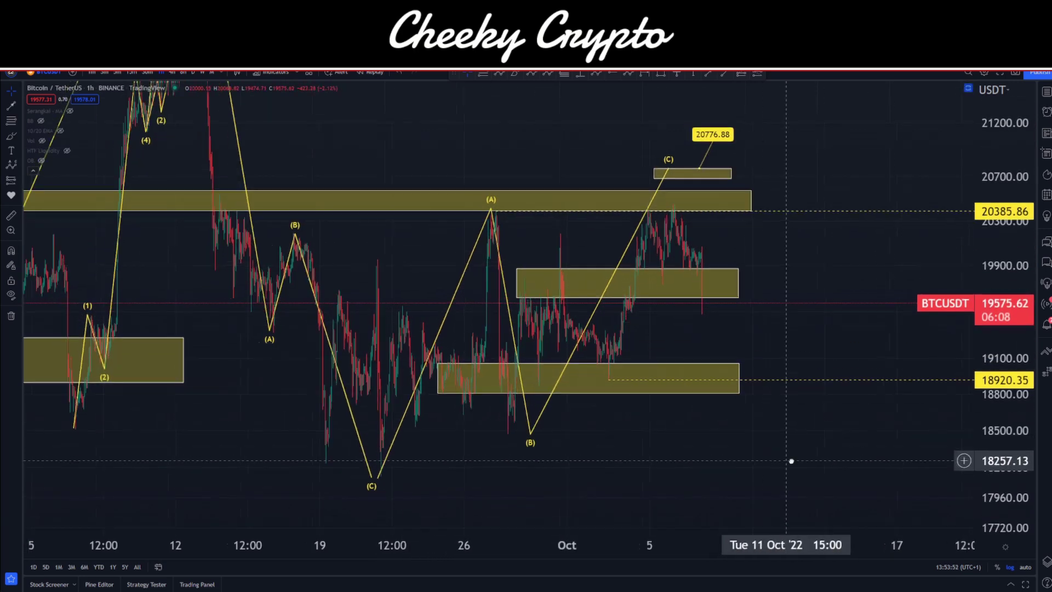
drag(794, 299, 864, 233)
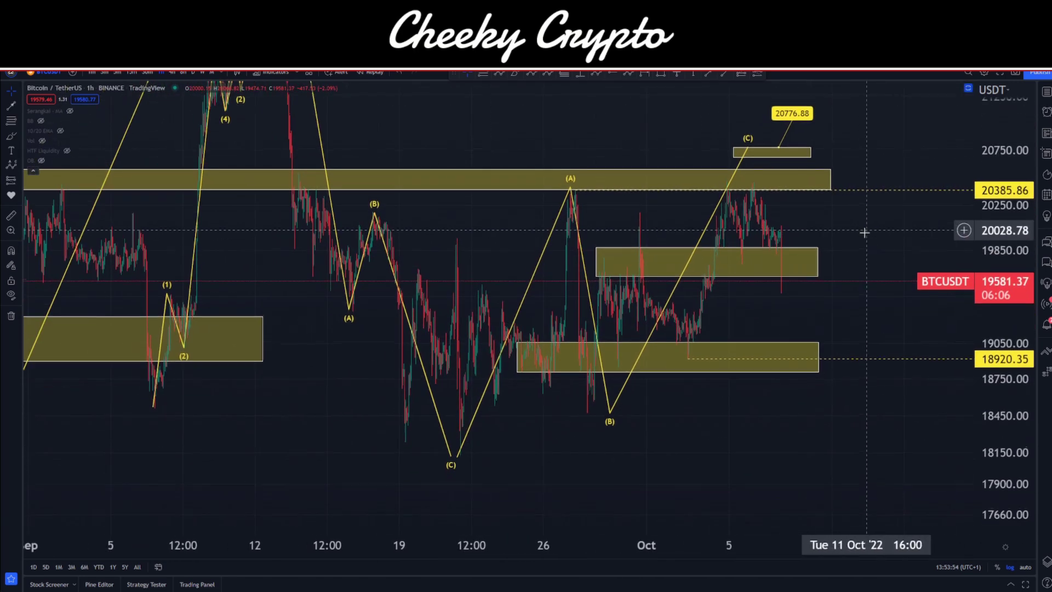
scroll(865, 233, up, 3)
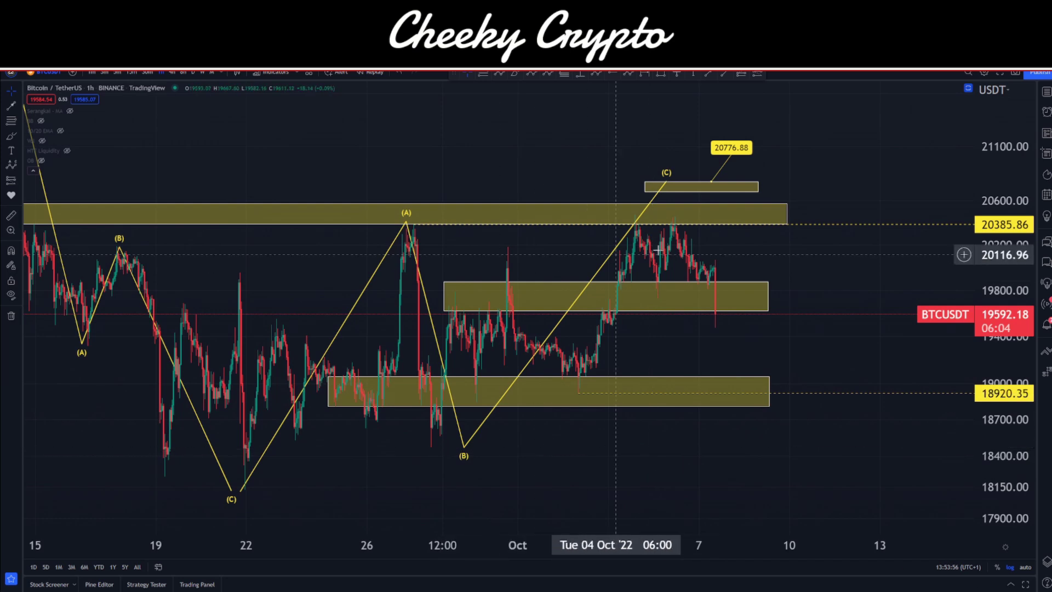
click(519, 74)
click(789, 156)
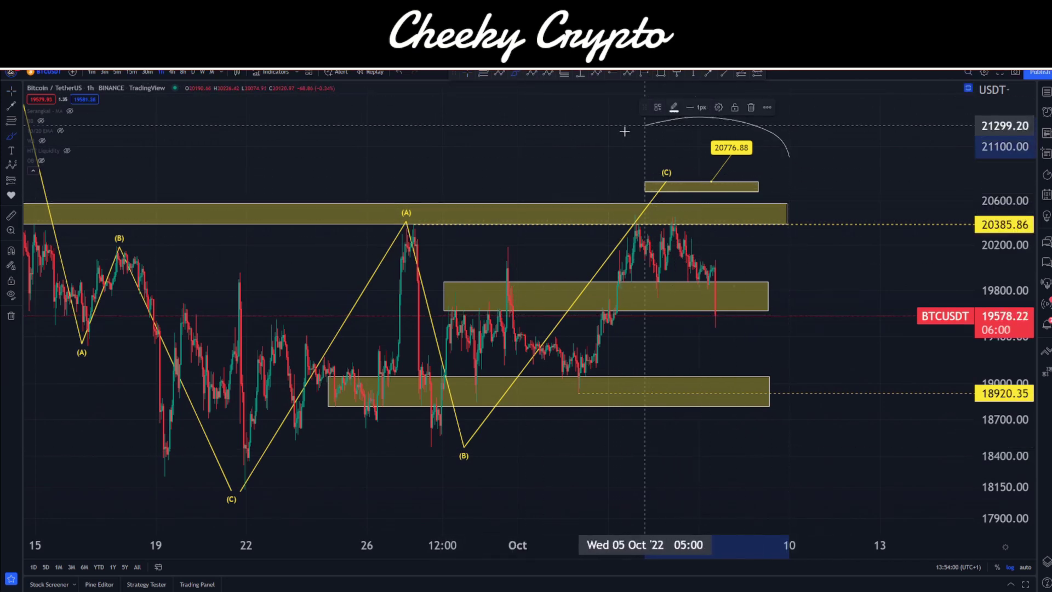
key(Escape)
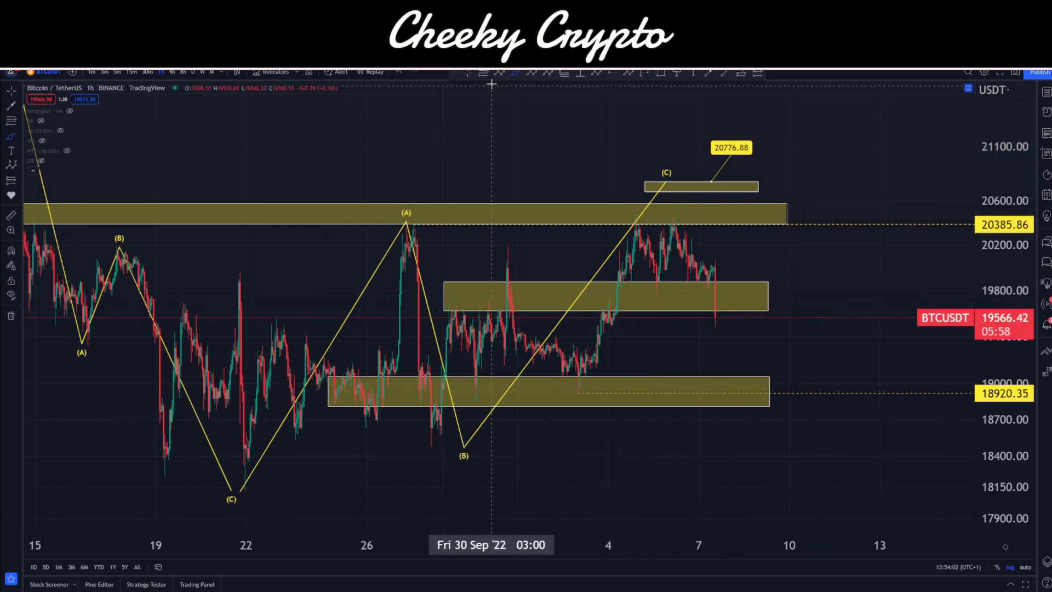
click(468, 74)
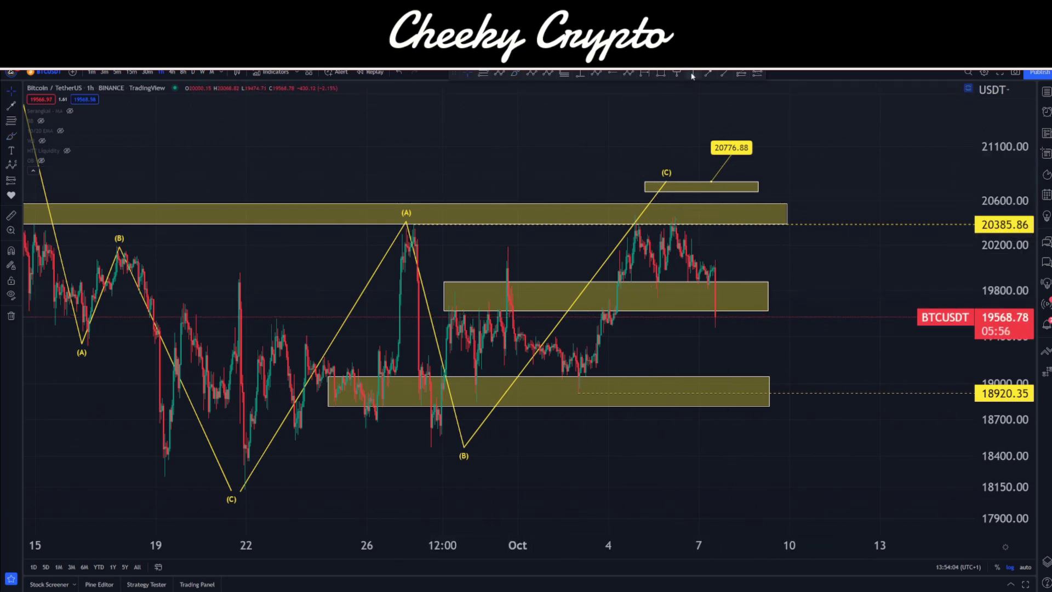
click(708, 74)
click(347, 119)
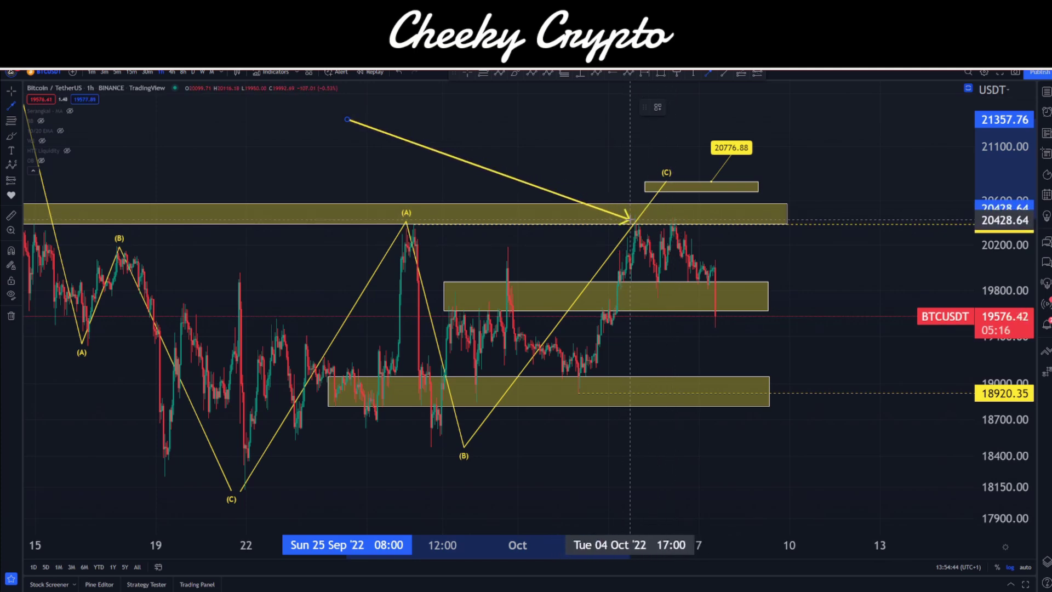
key(Escape)
scroll(603, 164, down, 5)
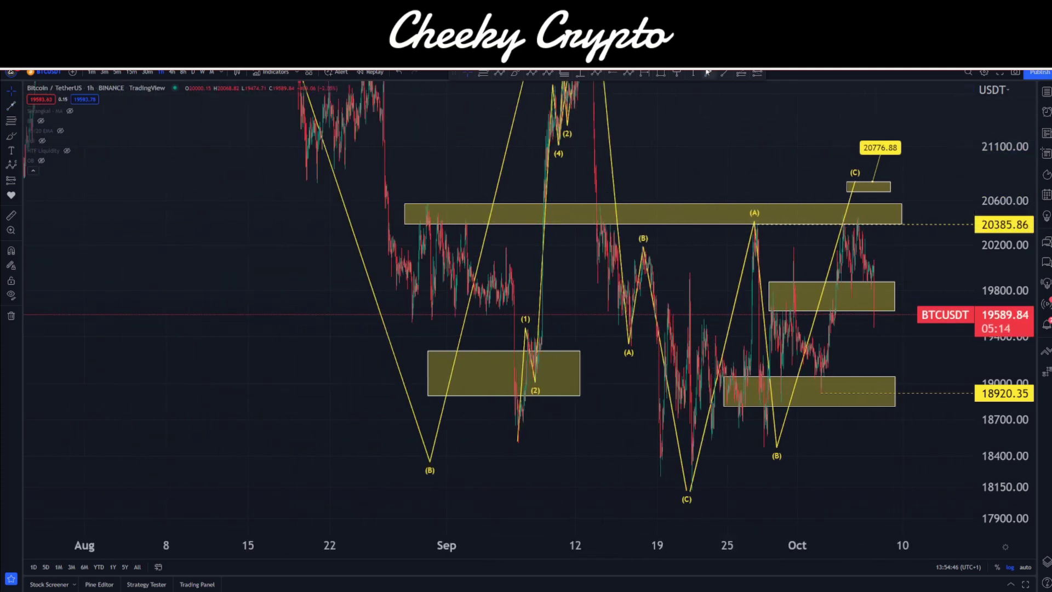
click(708, 72)
click(714, 142)
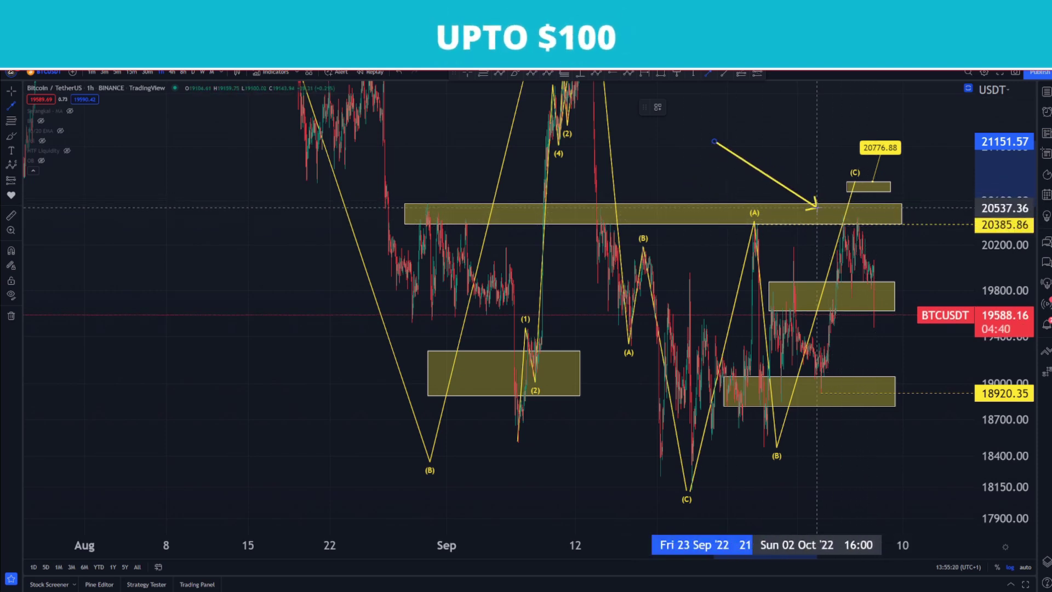
key(Escape)
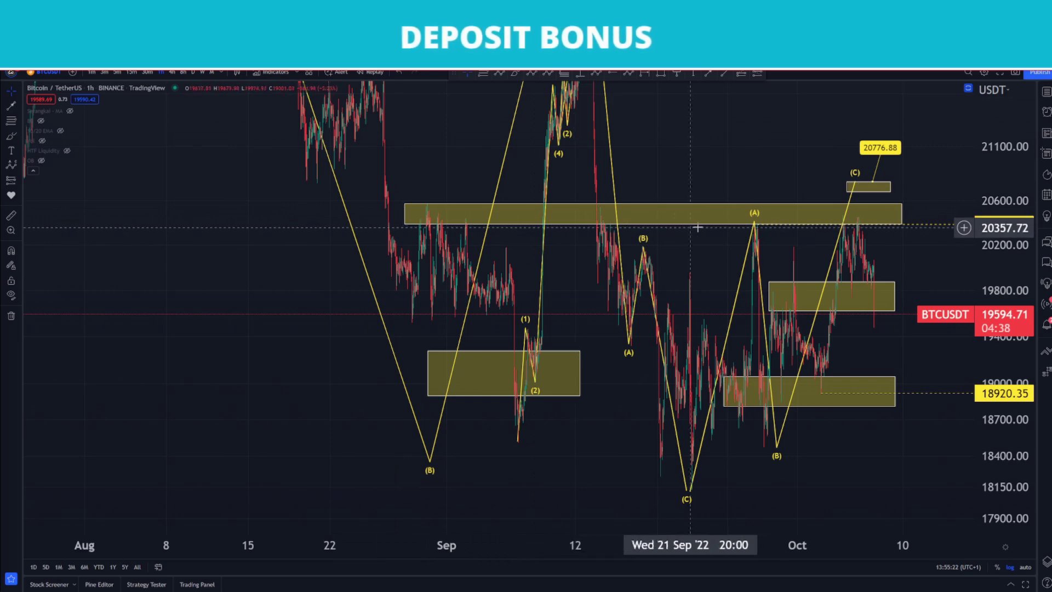
scroll(811, 234, up, 5)
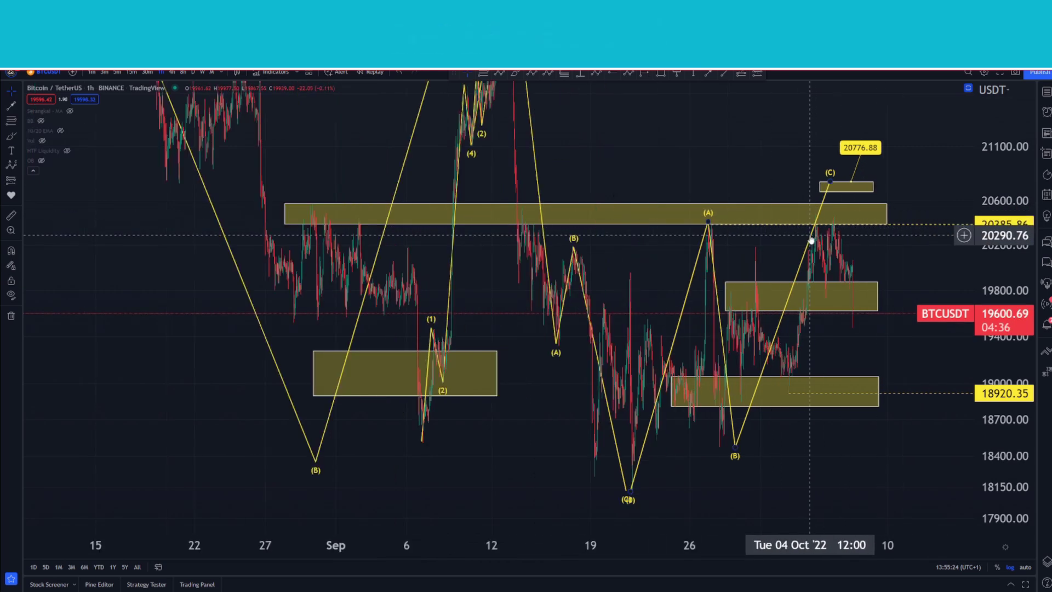
drag(735, 265, 881, 241)
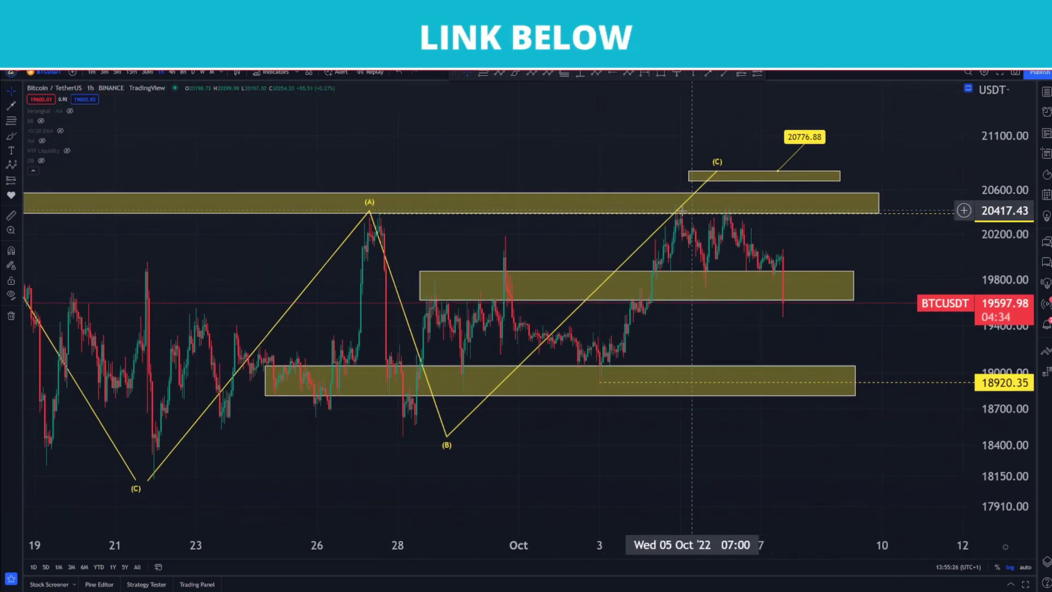
Move the ABC wave's (C) point onto the small upper zone beneath the 20776.88 label.
drag(718, 171, 674, 203)
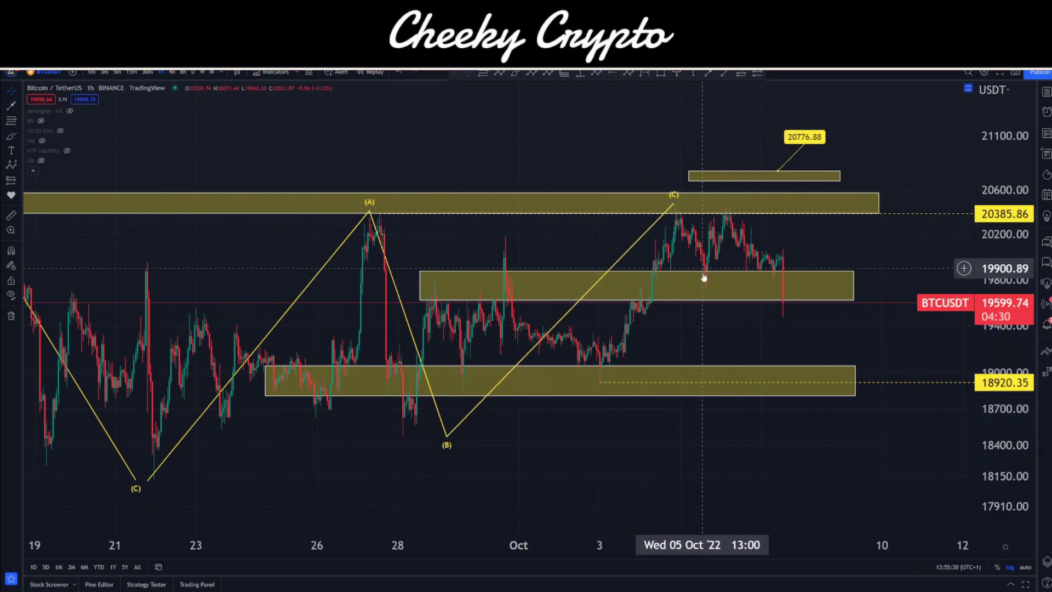
drag(704, 315, 609, 293)
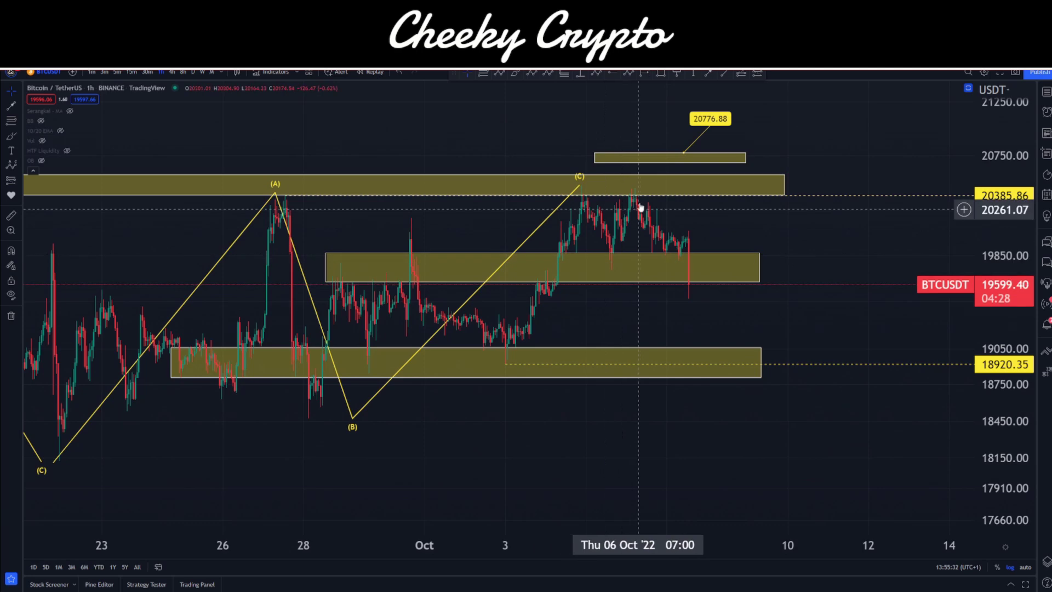
mouse_move(579, 187)
mouse_down()
mouse_move(559, 165)
mouse_move(615, 151)
mouse_up()
click(789, 188)
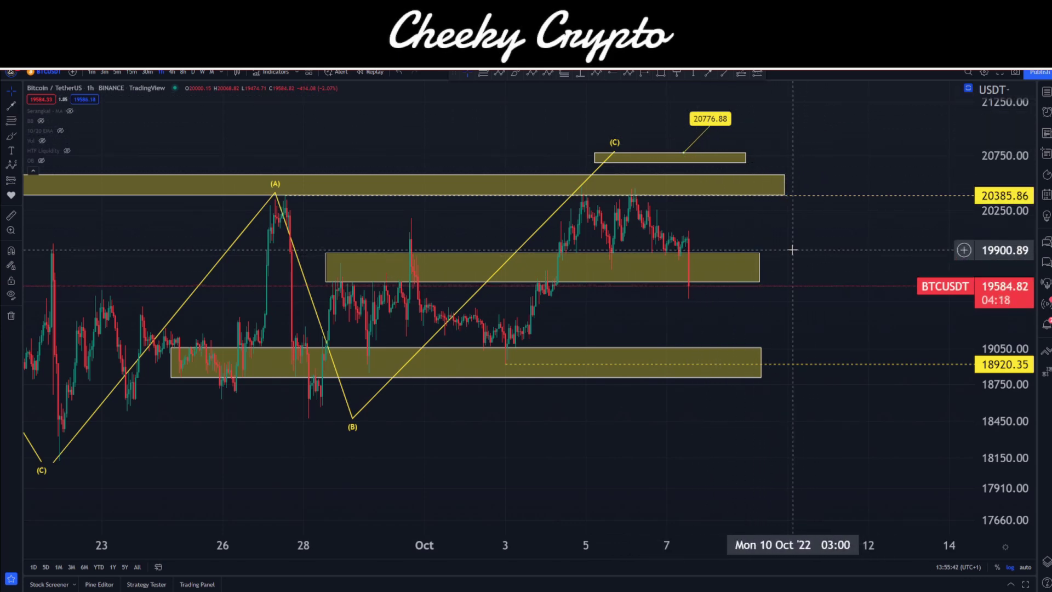
drag(819, 249, 860, 251)
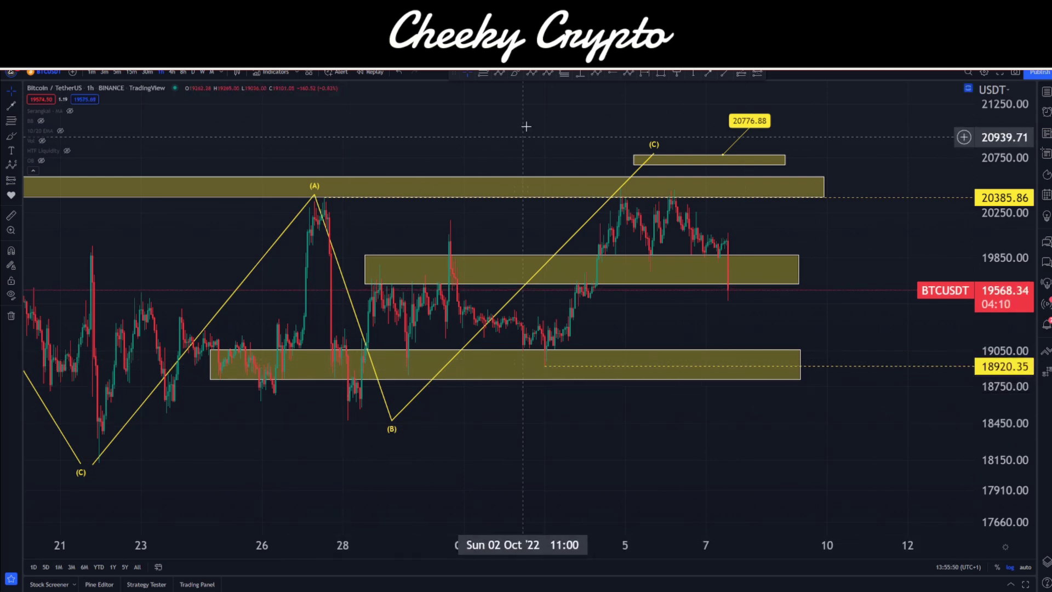
click(612, 75)
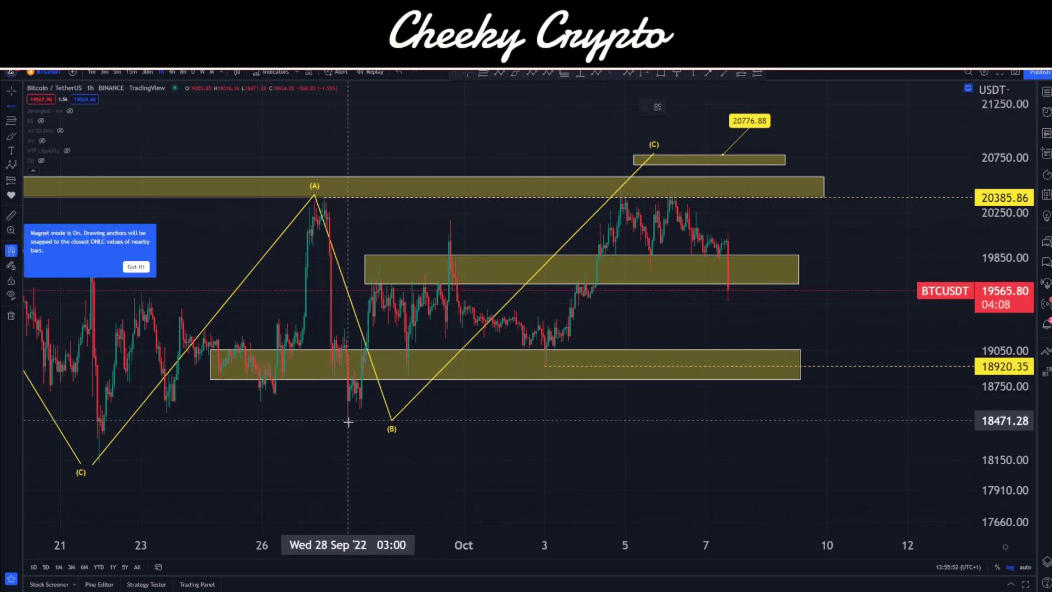
Place a horizontal ray at the 18471.28 (B) low and keep (C) on the small upper zone.
click(348, 421)
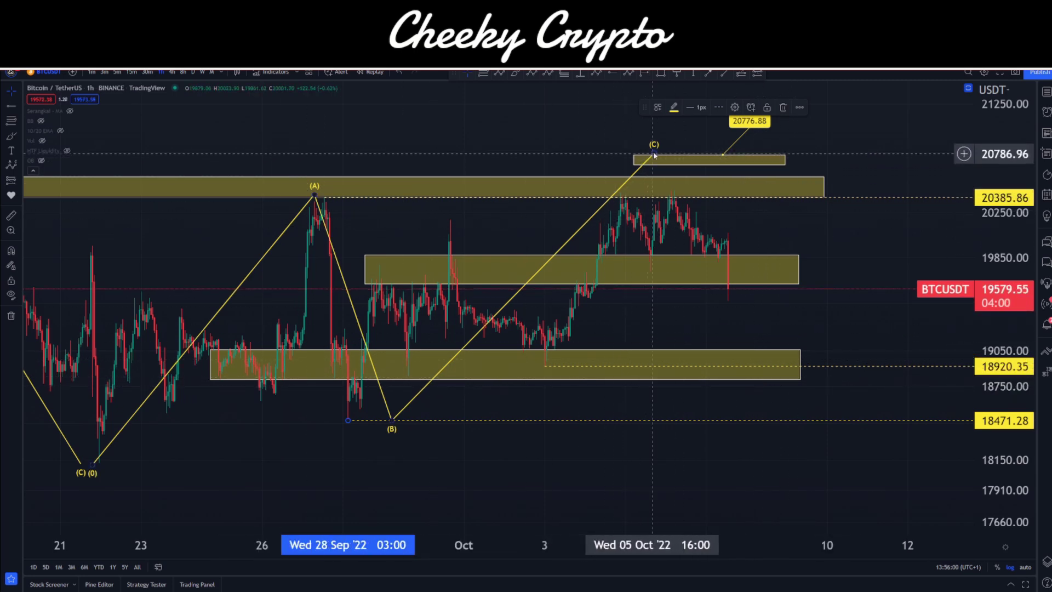
mouse_move(656, 156)
mouse_down()
mouse_move(610, 175)
mouse_move(619, 189)
mouse_up()
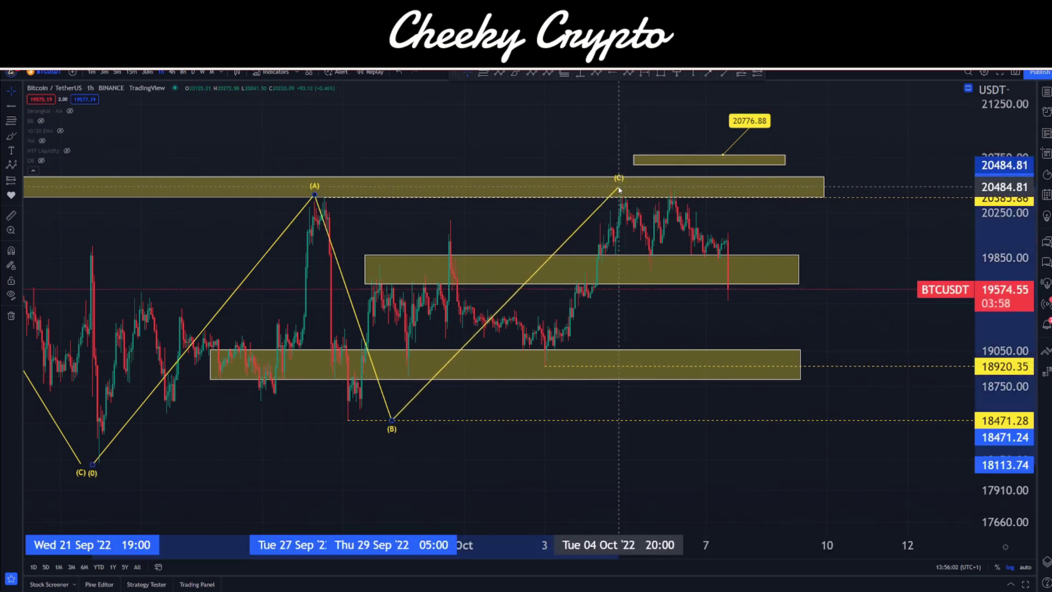
click(802, 240)
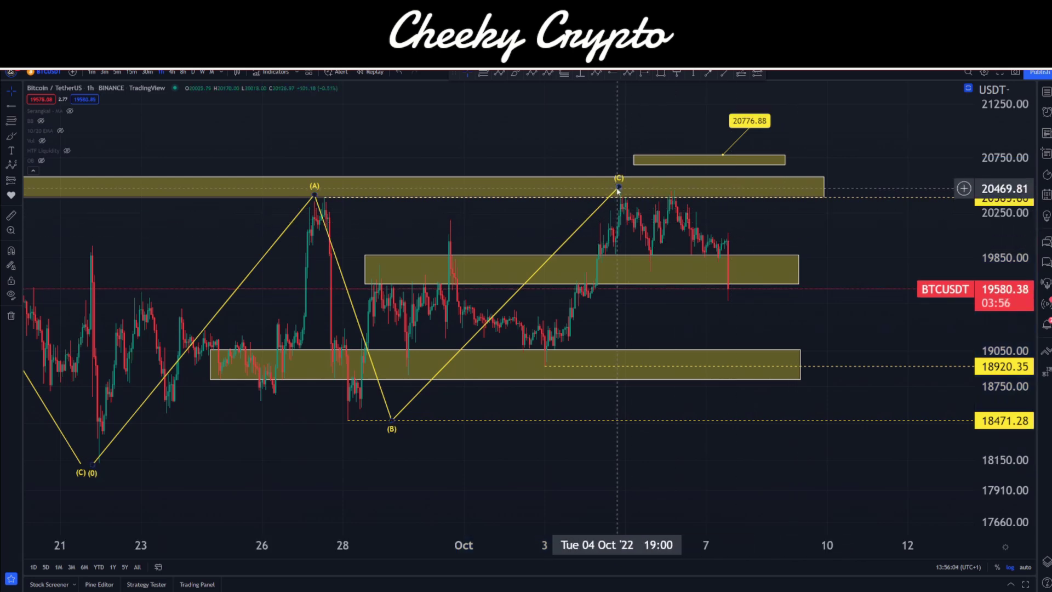
drag(618, 191, 651, 160)
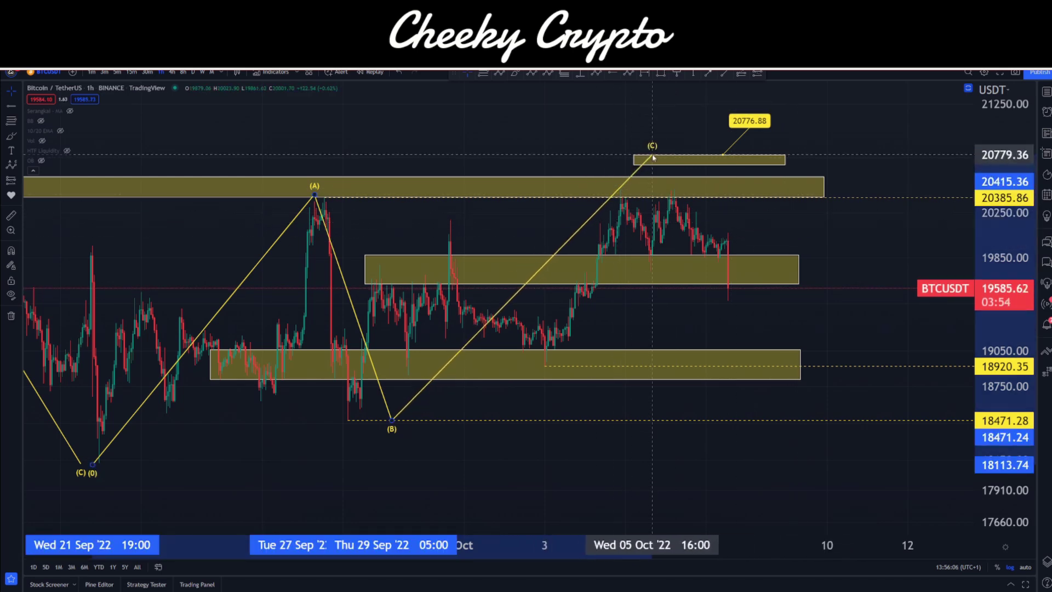
scroll(822, 235, up, 4)
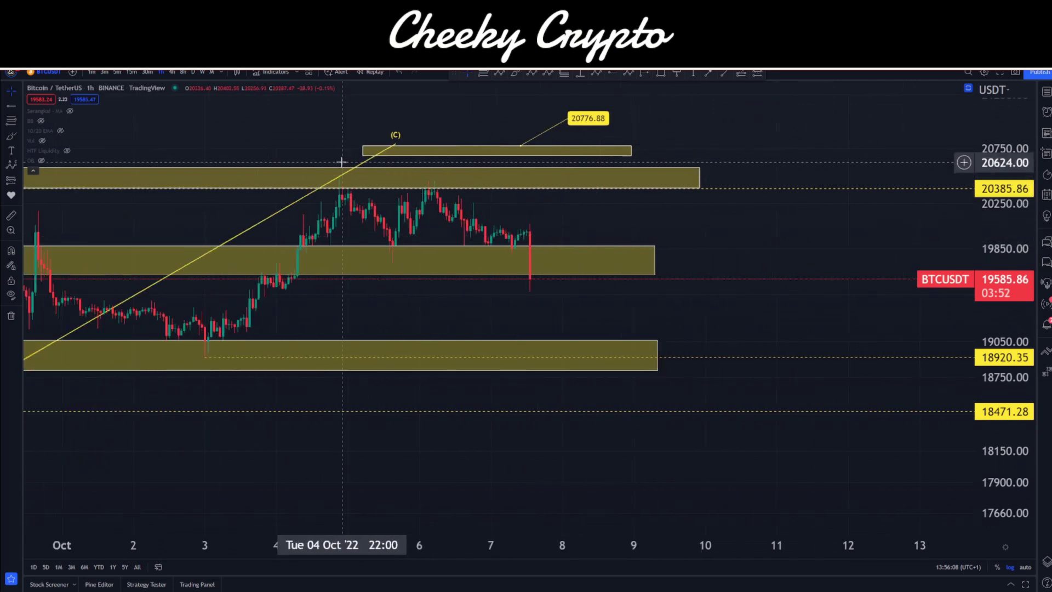
scroll(546, 260, down, 4)
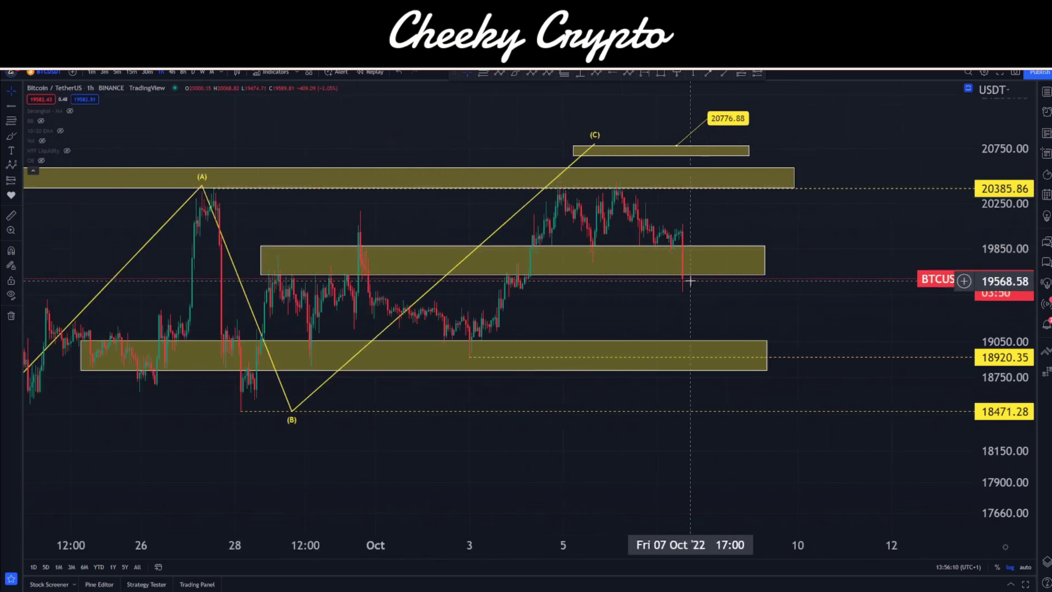
Zoom the time axis in on the 2–9 October candles around the latest drop.
click(763, 256)
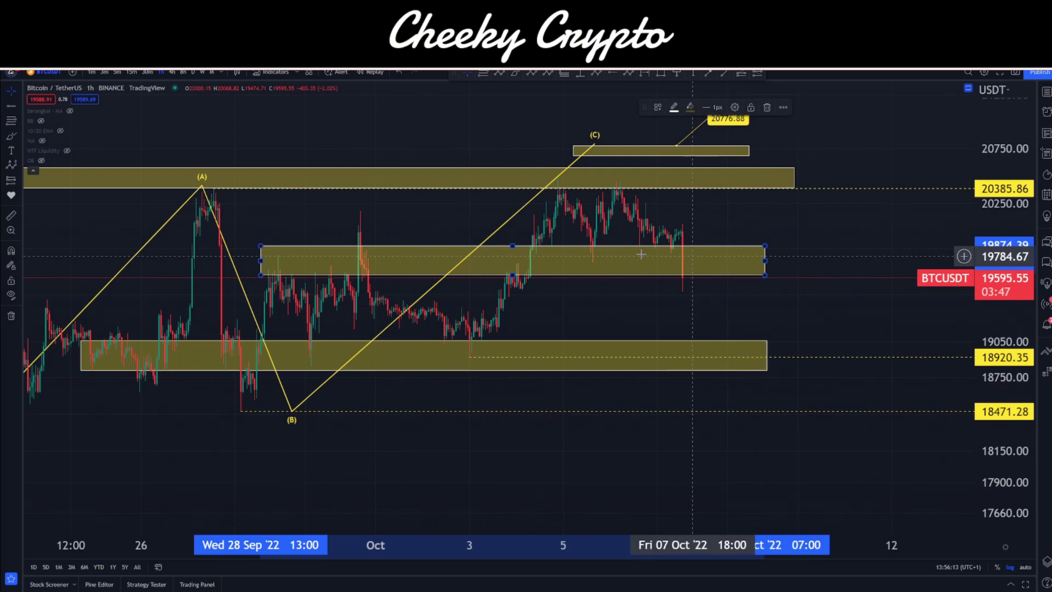
click(797, 258)
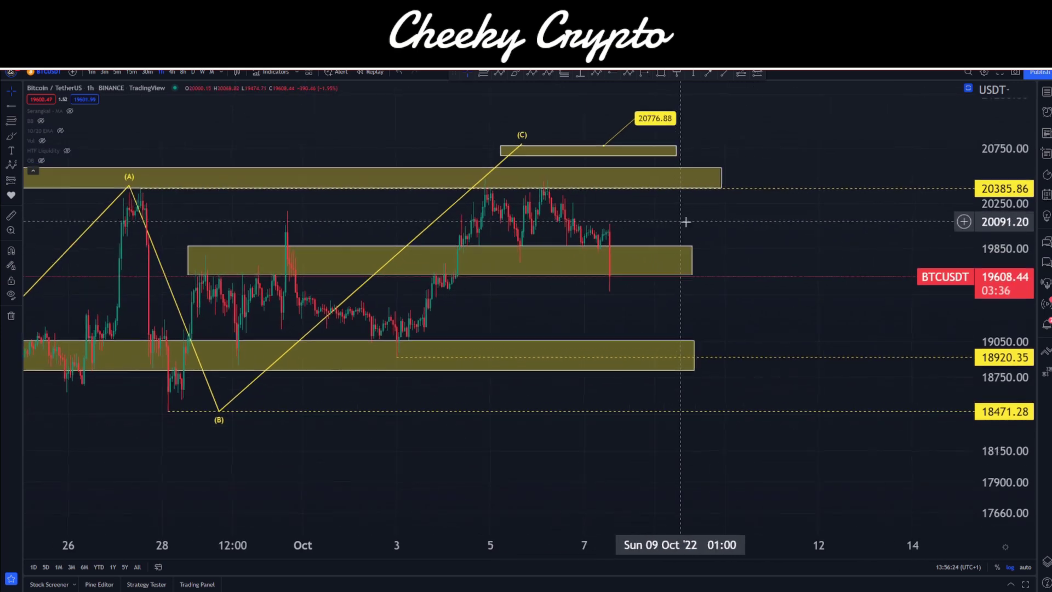
scroll(754, 300, up, 3)
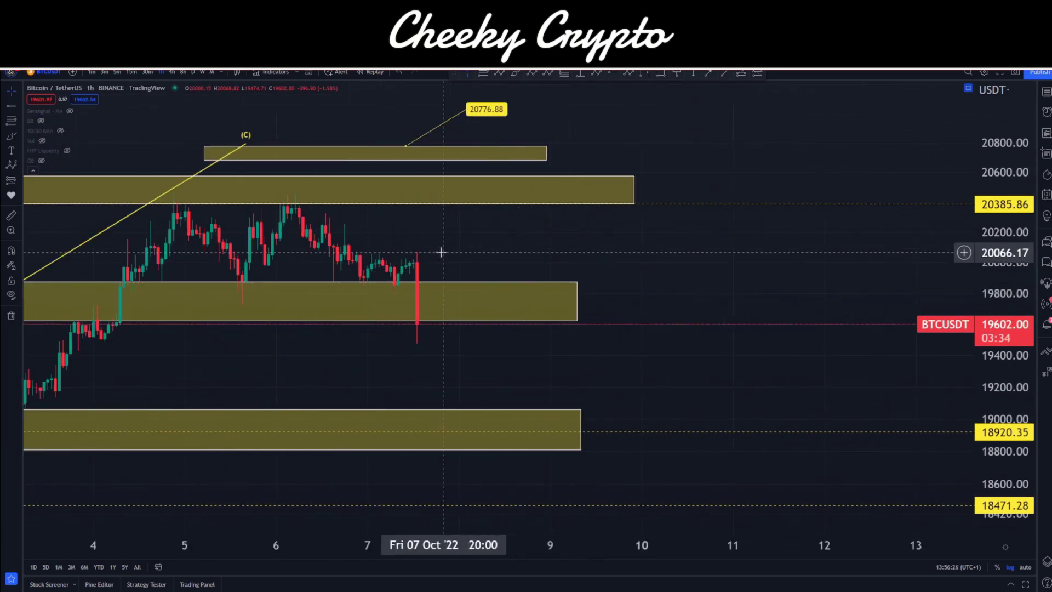
scroll(715, 331, down, 4)
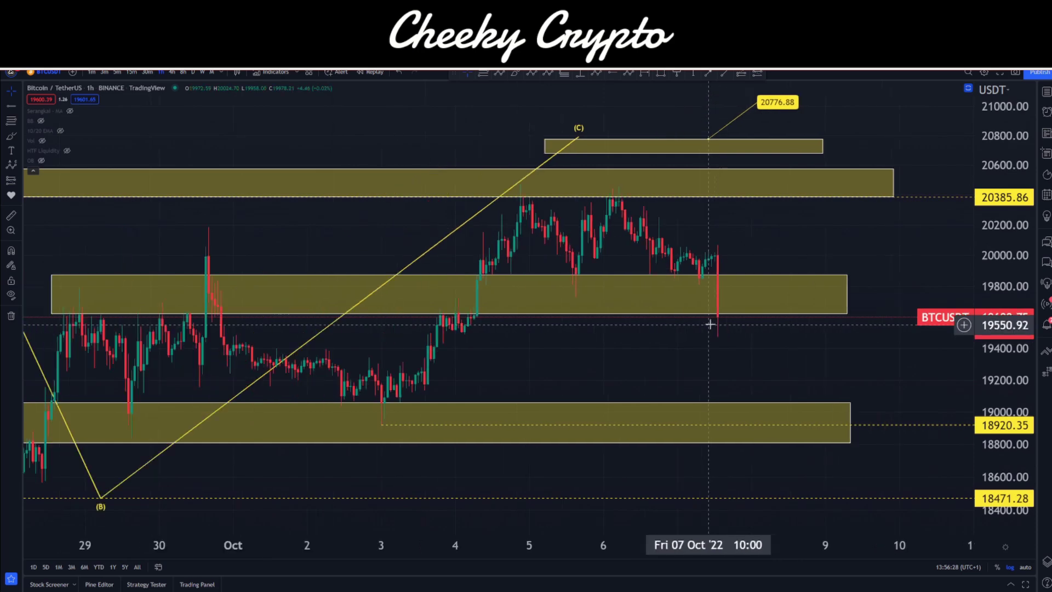
scroll(718, 296, up, 3)
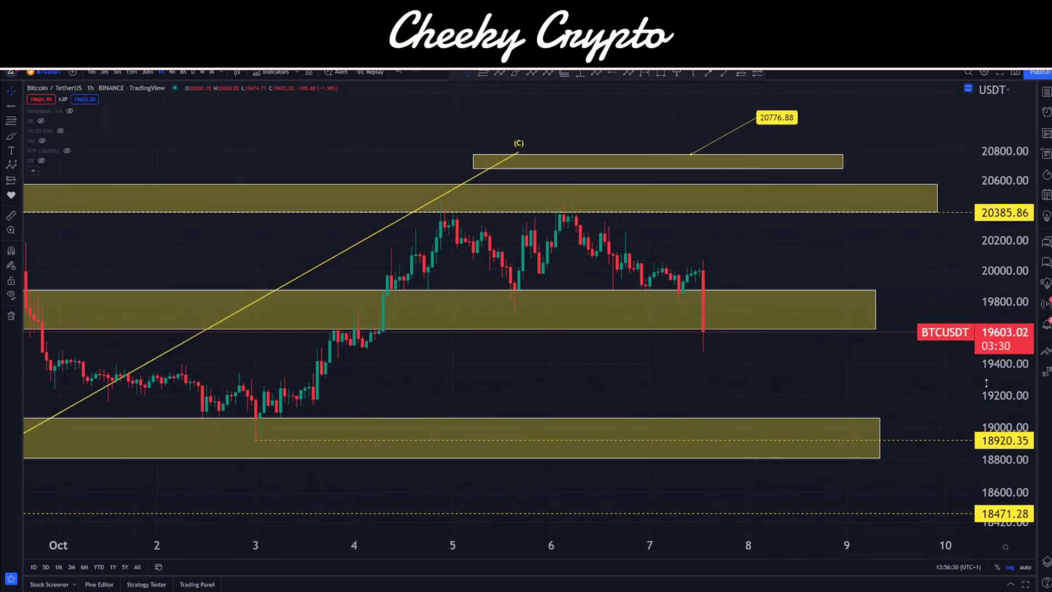
scroll(849, 398, up, 2)
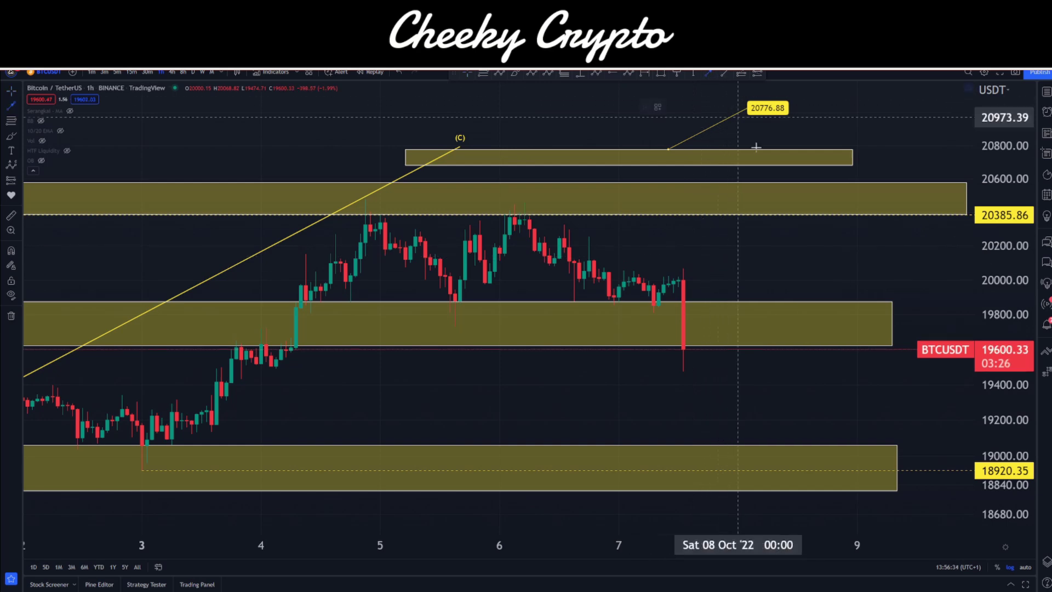
Start a leftward arrow toward the latest drop, then cancel it.
click(883, 240)
click(664, 241)
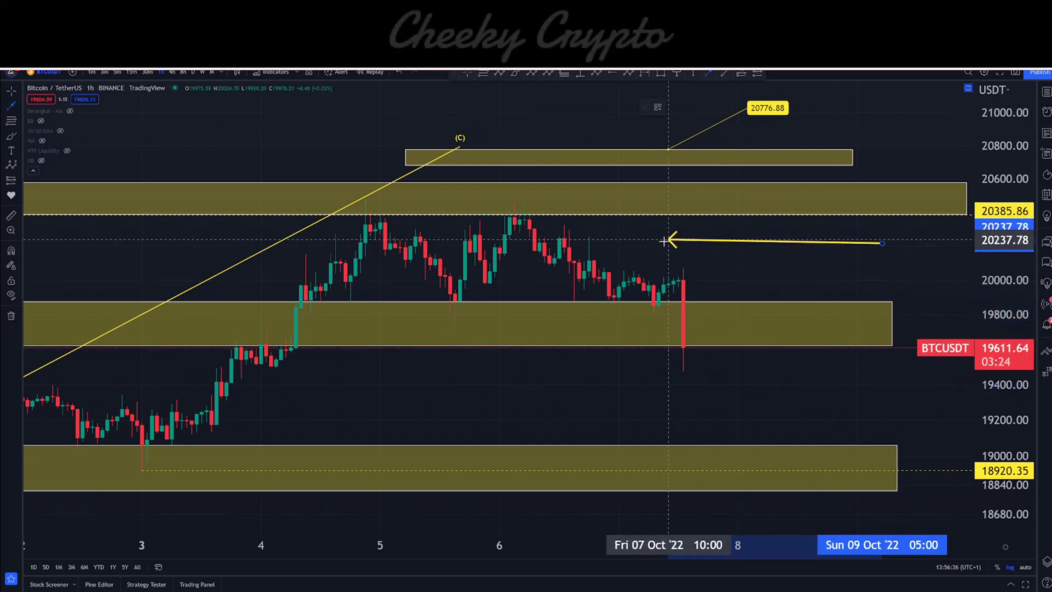
drag(664, 241, 723, 286)
key(Escape)
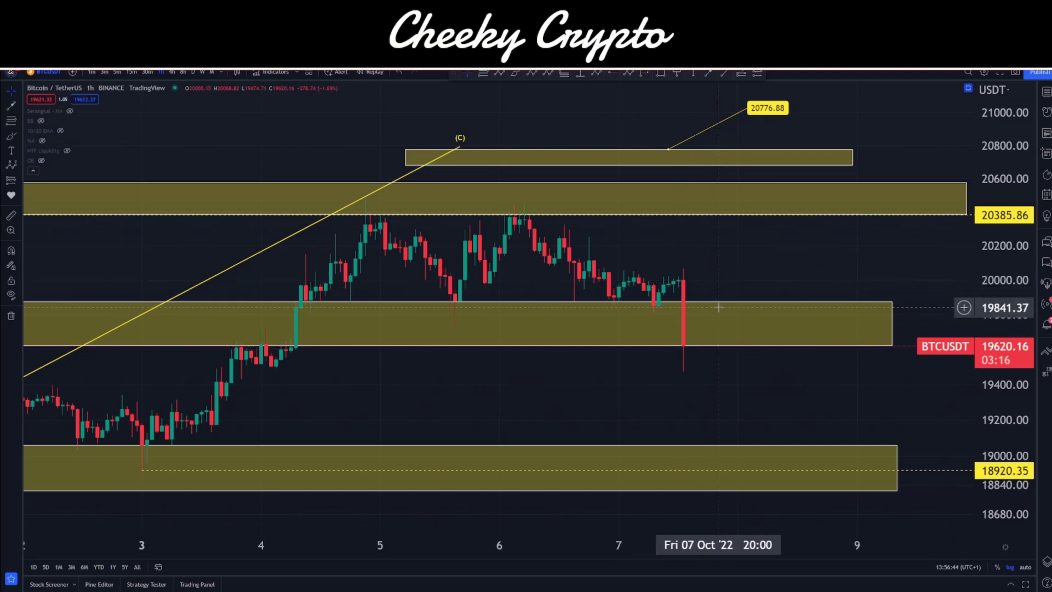
Begin a Fibonacci retracement anchored at the 5 October high.
scroll(700, 282, down, 3)
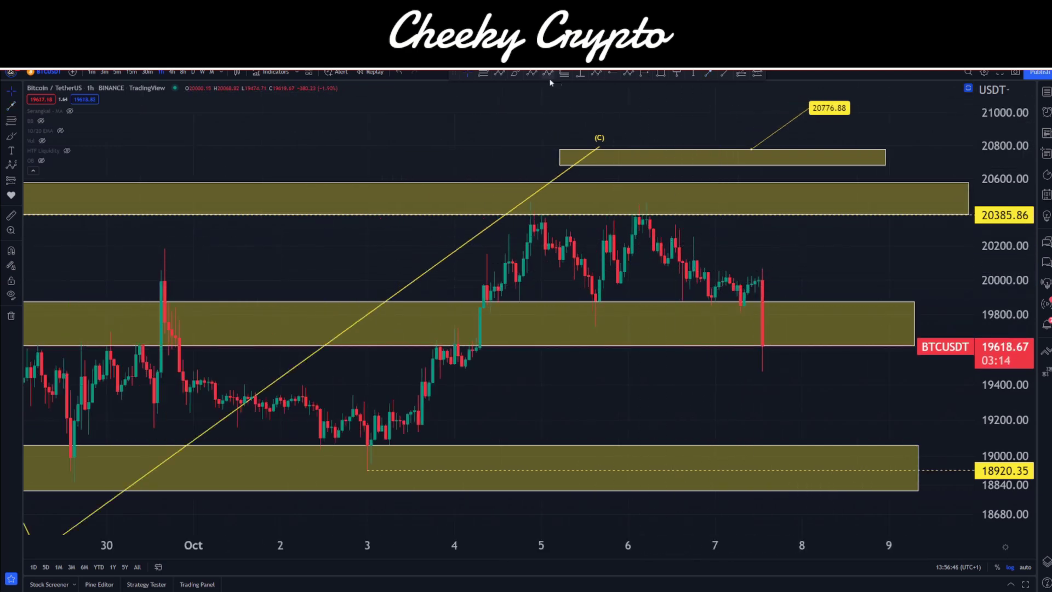
click(483, 73)
click(541, 214)
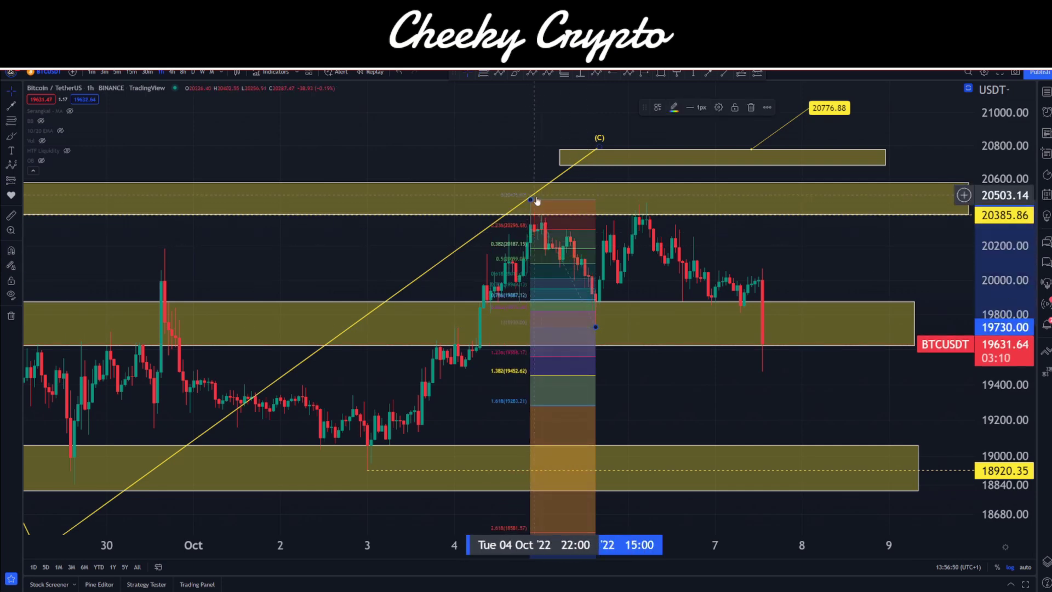
Finish the Fibonacci retracement over the recent swing and move the earlier (C) to the 20475 high.
click(530, 201)
drag(552, 204, 636, 206)
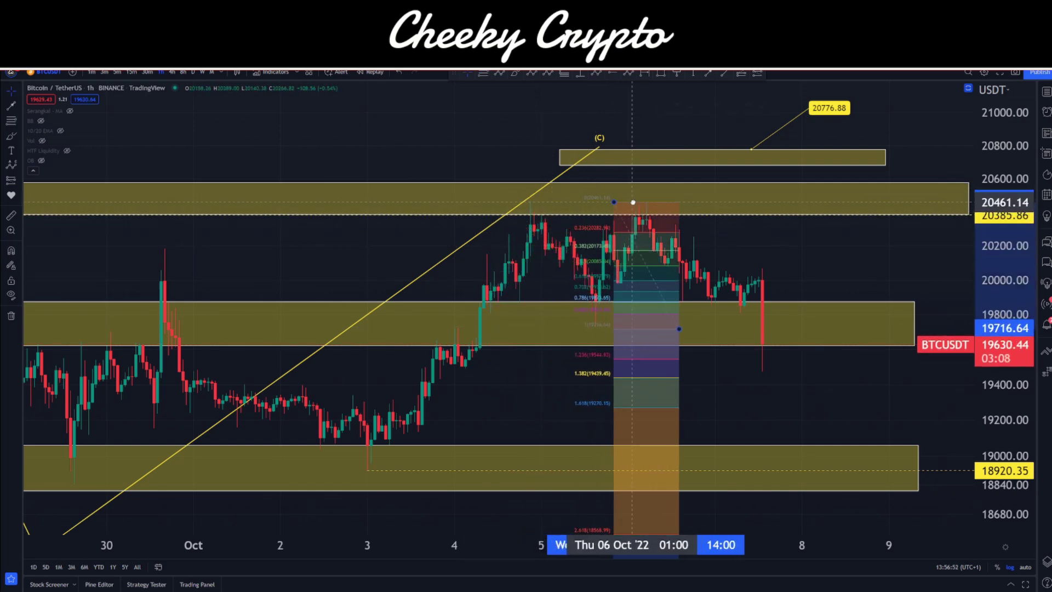
drag(599, 147, 531, 200)
Draw a new ABC wave from the (C) high down to a (C) point near 19305.
click(504, 71)
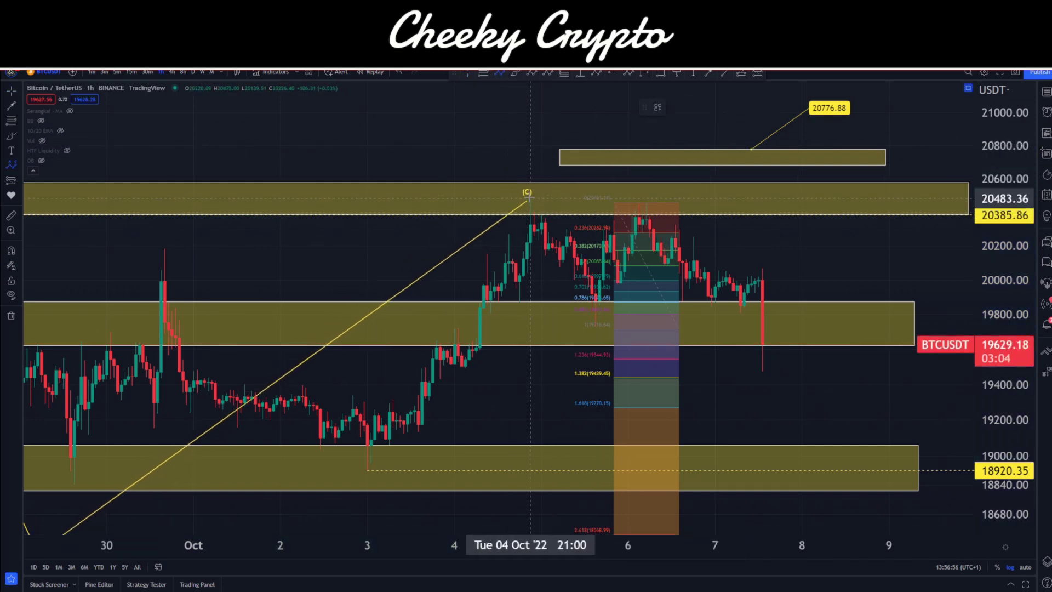
click(530, 196)
click(592, 328)
click(647, 203)
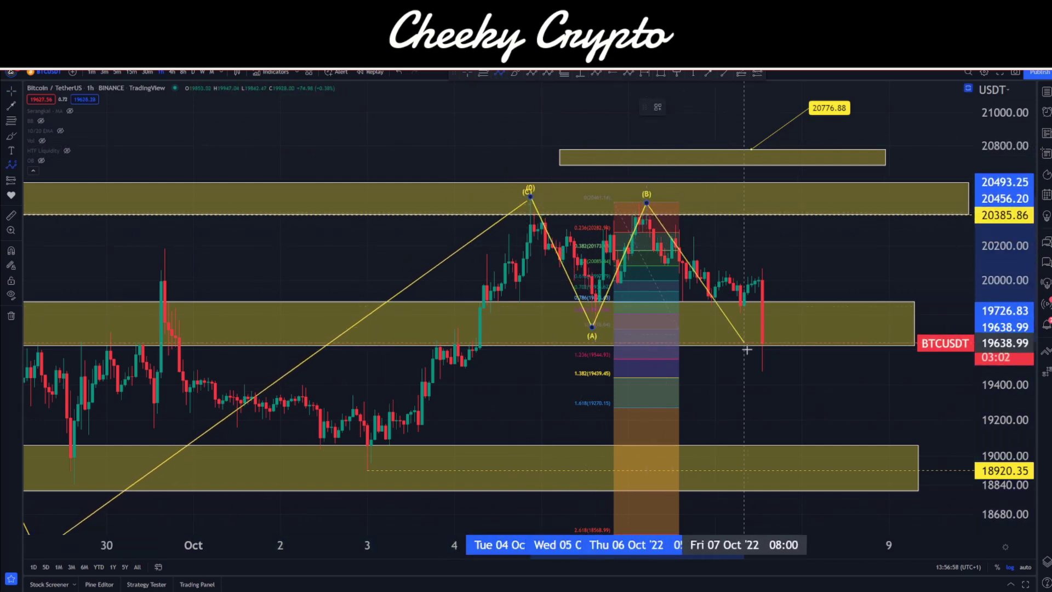
click(755, 371)
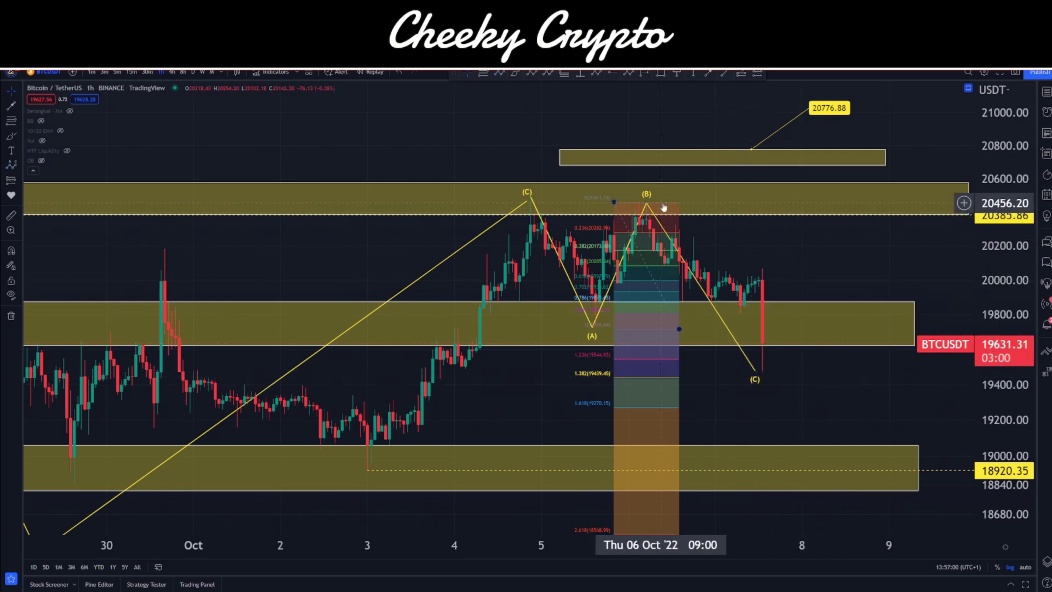
click(755, 372)
drag(755, 372, 744, 330)
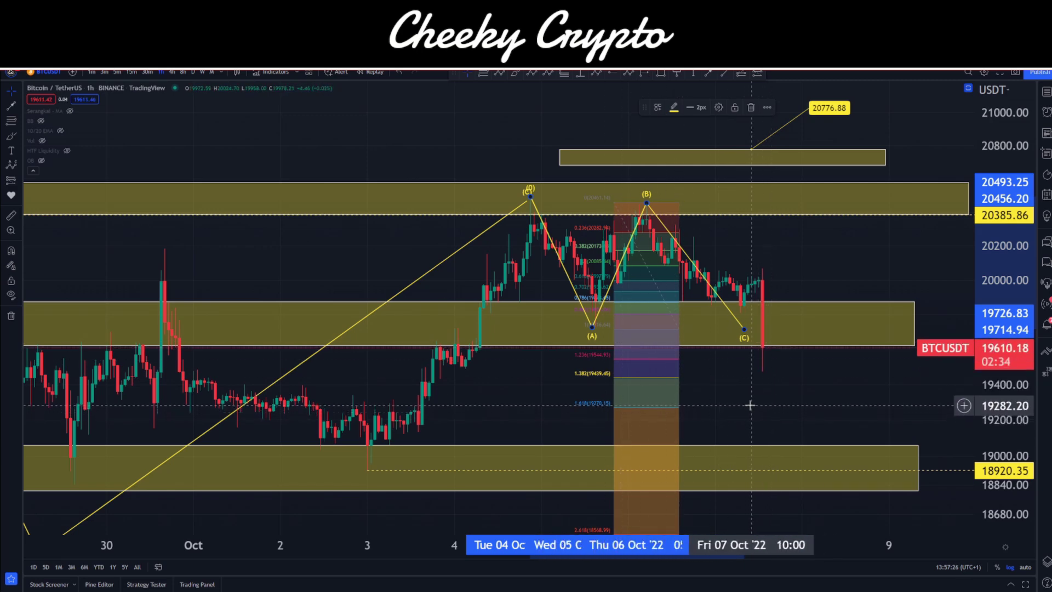
drag(745, 340, 766, 402)
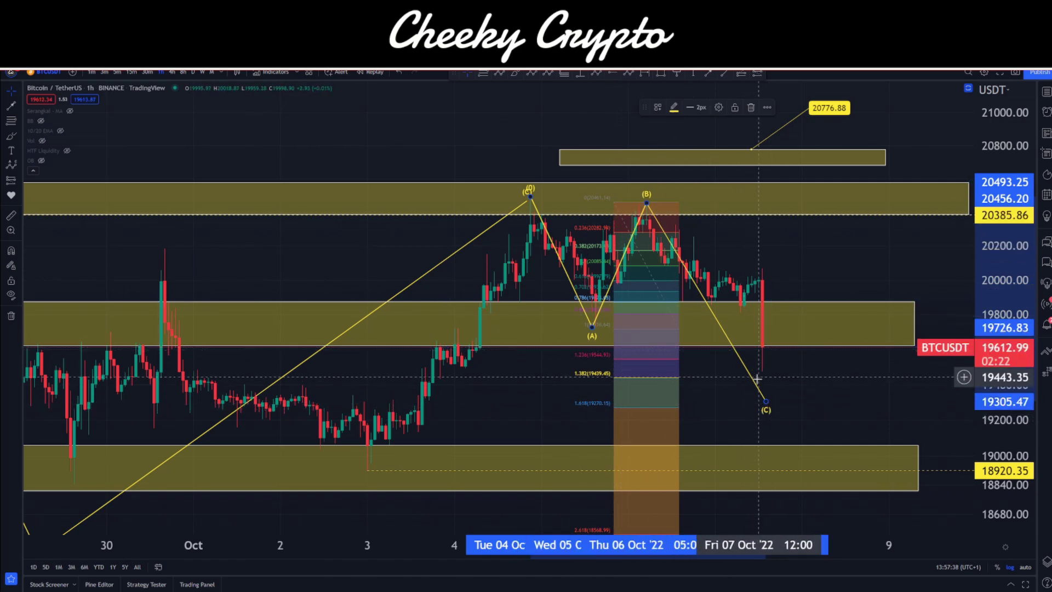
scroll(770, 415, down, 5)
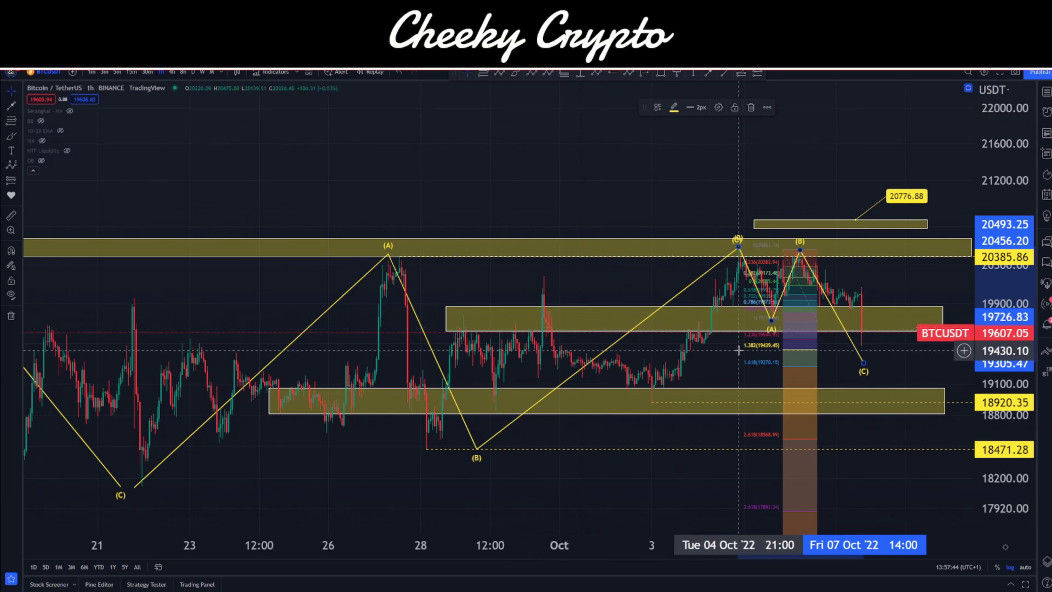
scroll(917, 372, up, 3)
scroll(917, 372, up, 3)
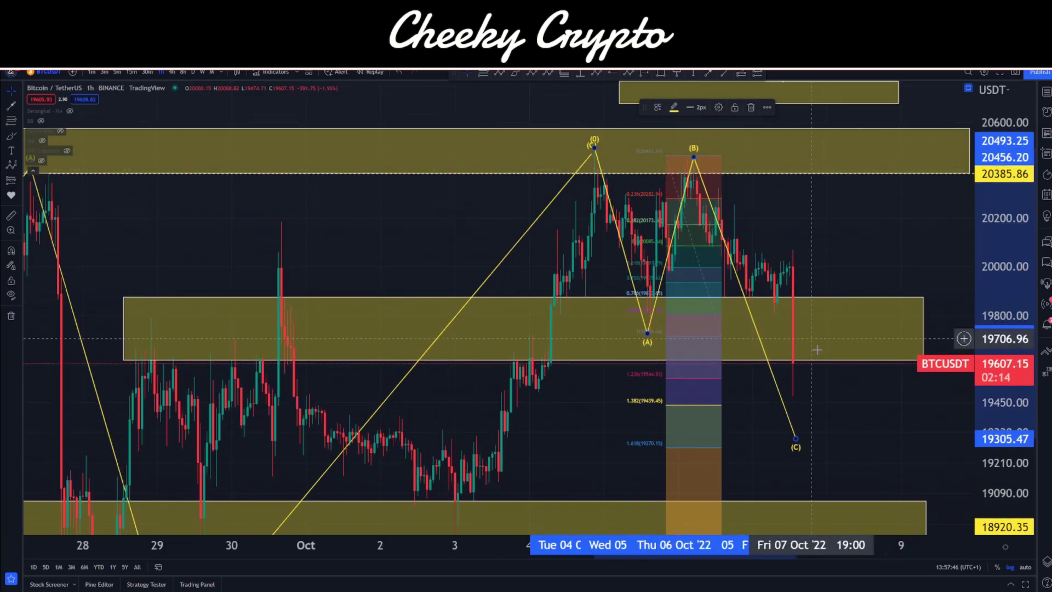
scroll(693, 369, up, 5)
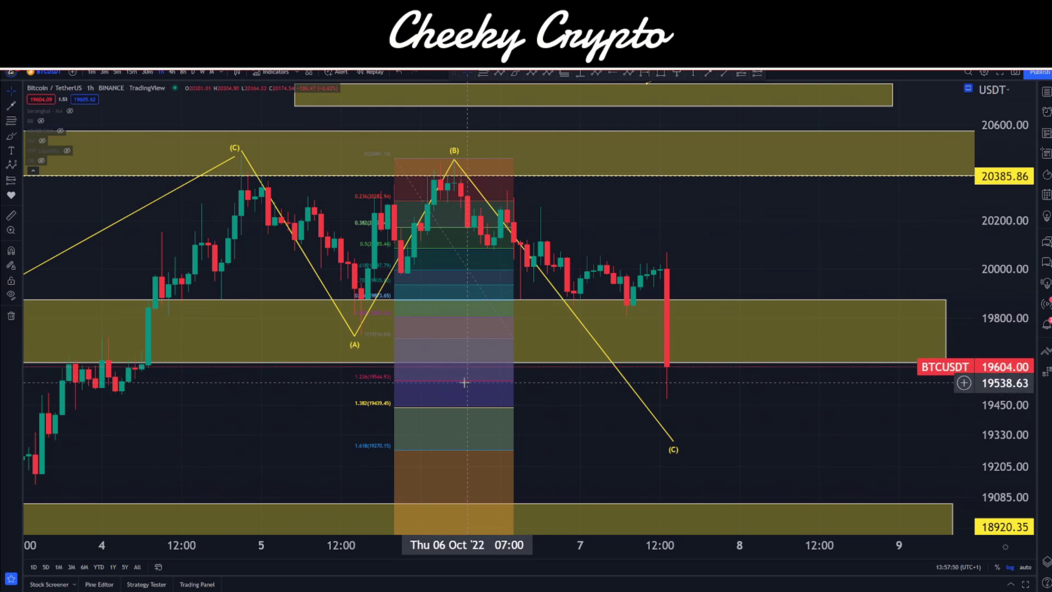
Delete the Fibonacci retracement, leaving the ABC wave in place.
key(Delete)
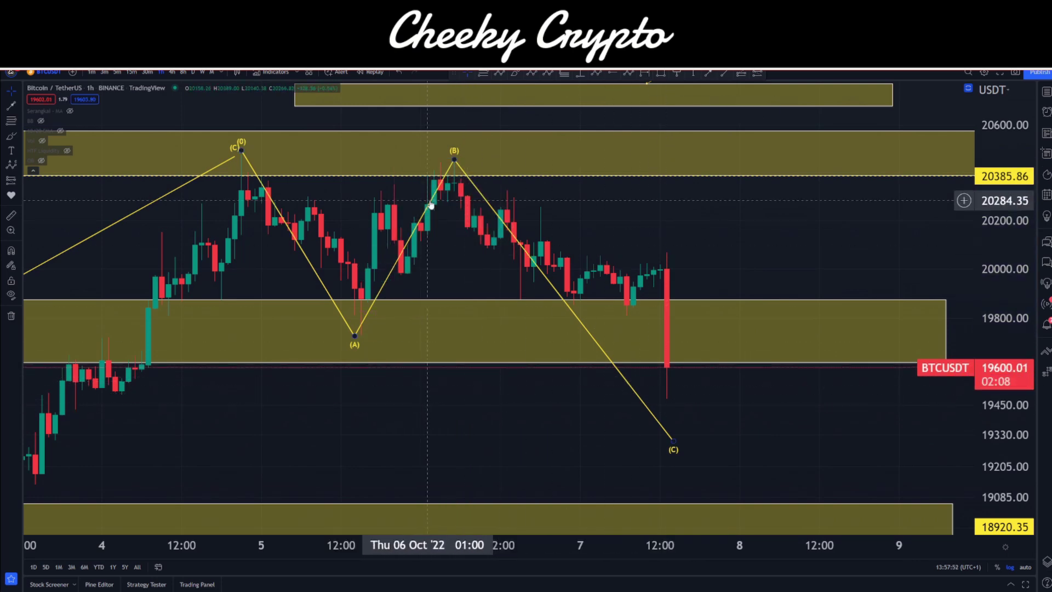
click(673, 441)
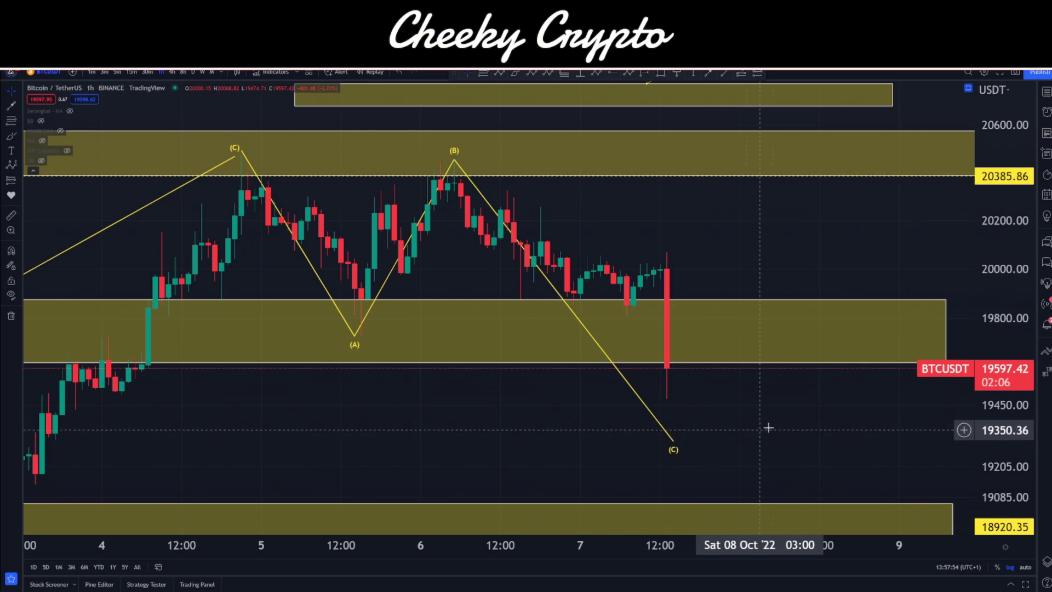
click(817, 403)
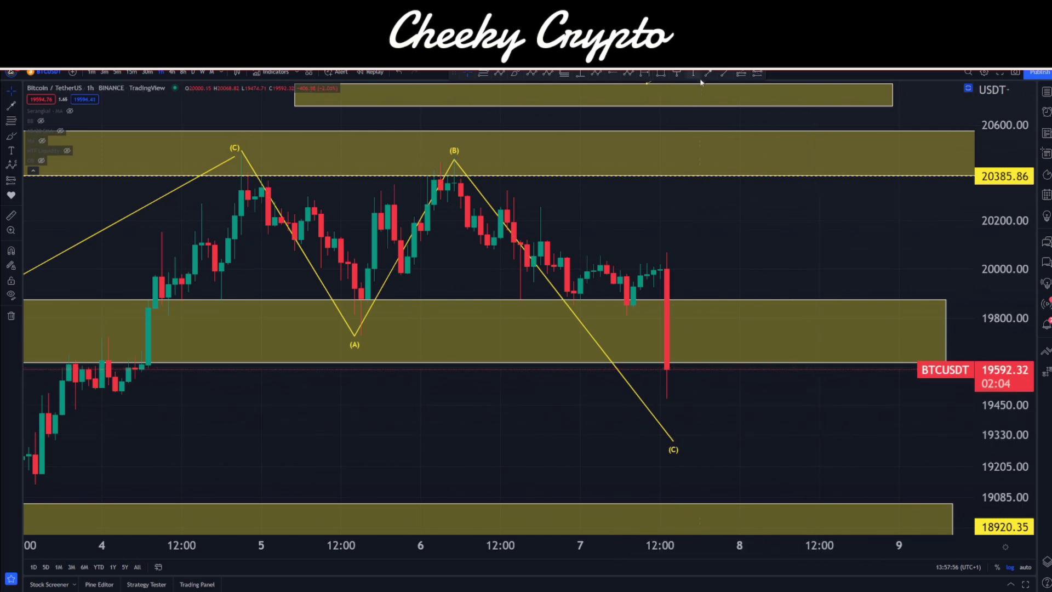
Add a horizontal ray target line at the (C) point, 19270.
click(610, 74)
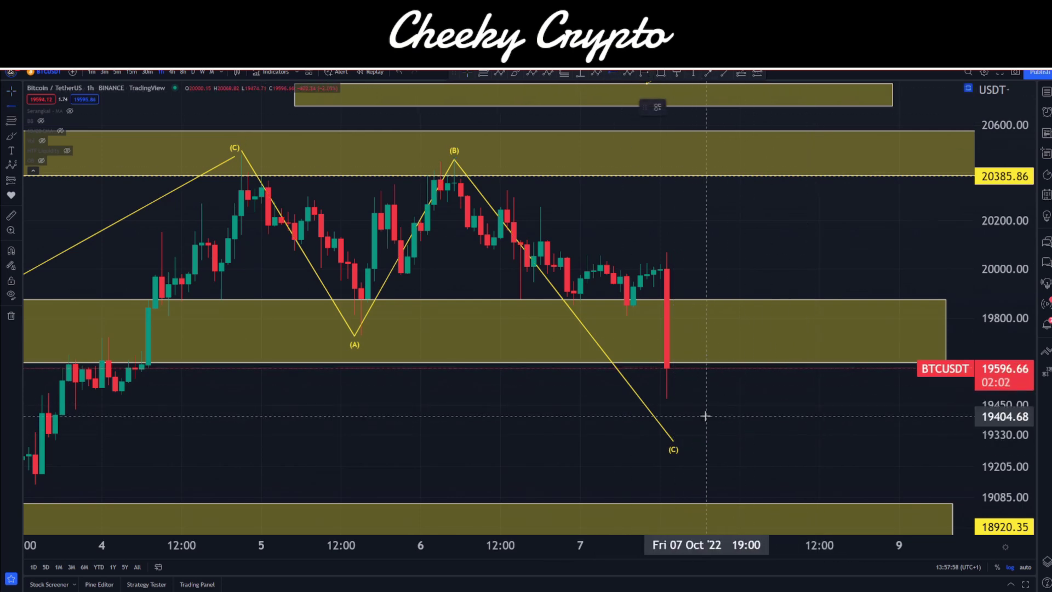
click(686, 450)
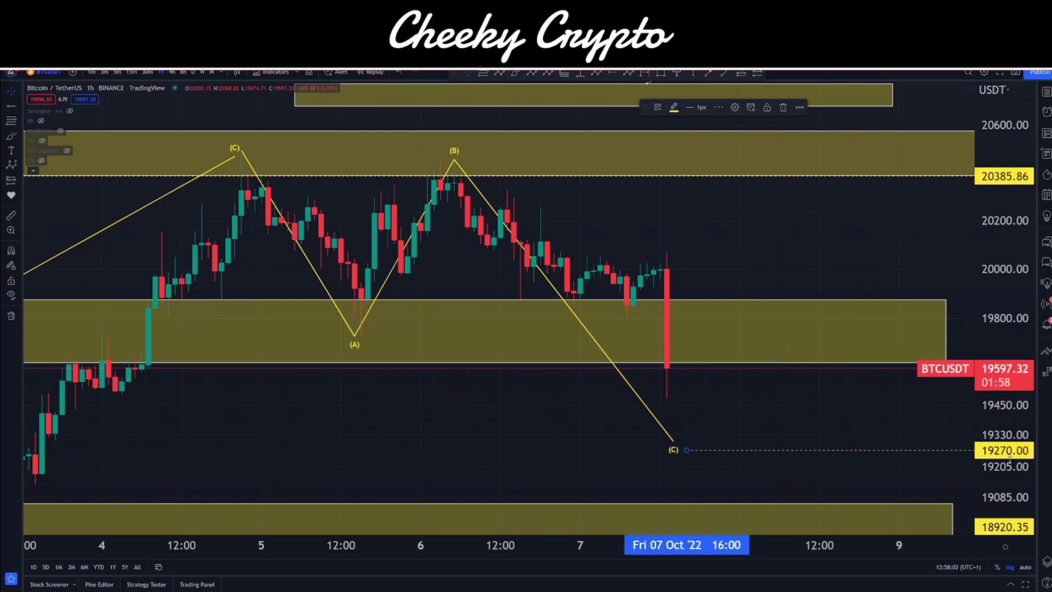
click(805, 413)
drag(748, 436, 709, 438)
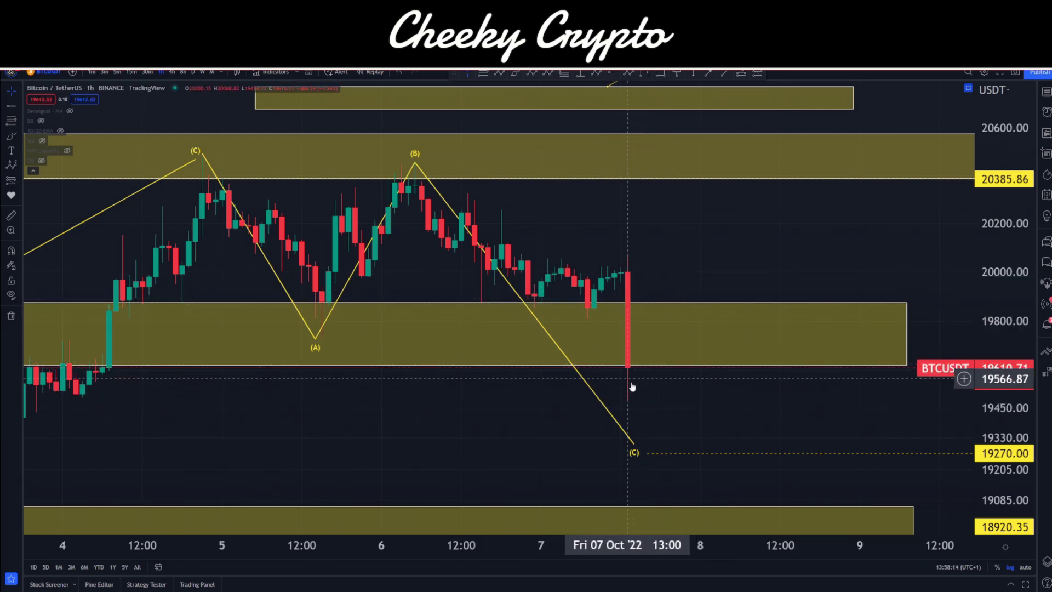
Bring the (0)-(A)-(B)-(C) wave and zones into view and auto-fit the price scale.
scroll(632, 387, down, 5)
scroll(478, 370, down, 4)
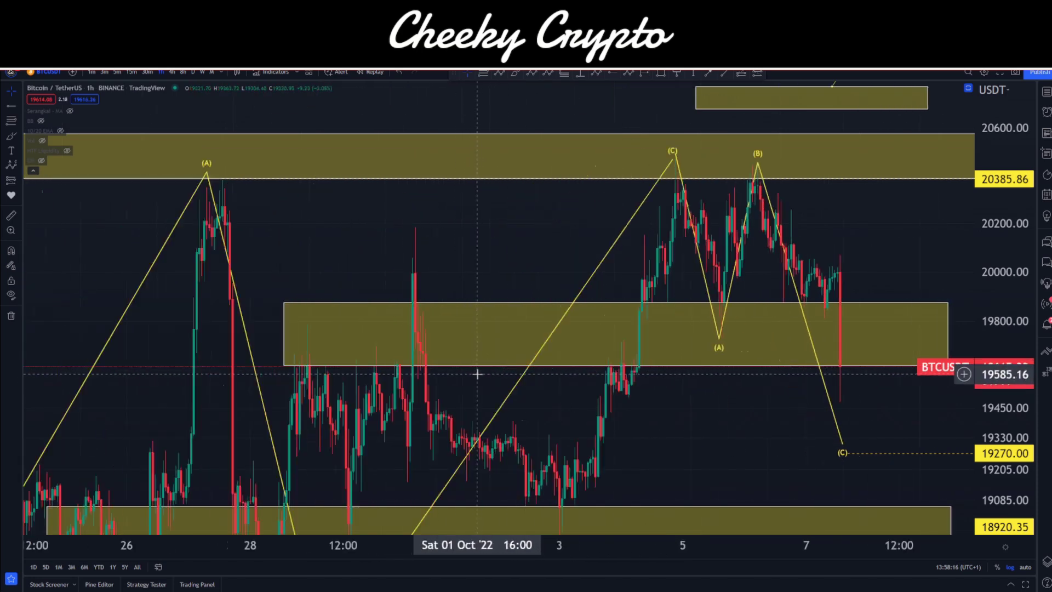
scroll(657, 373, up, 6)
scroll(727, 386, up, 1)
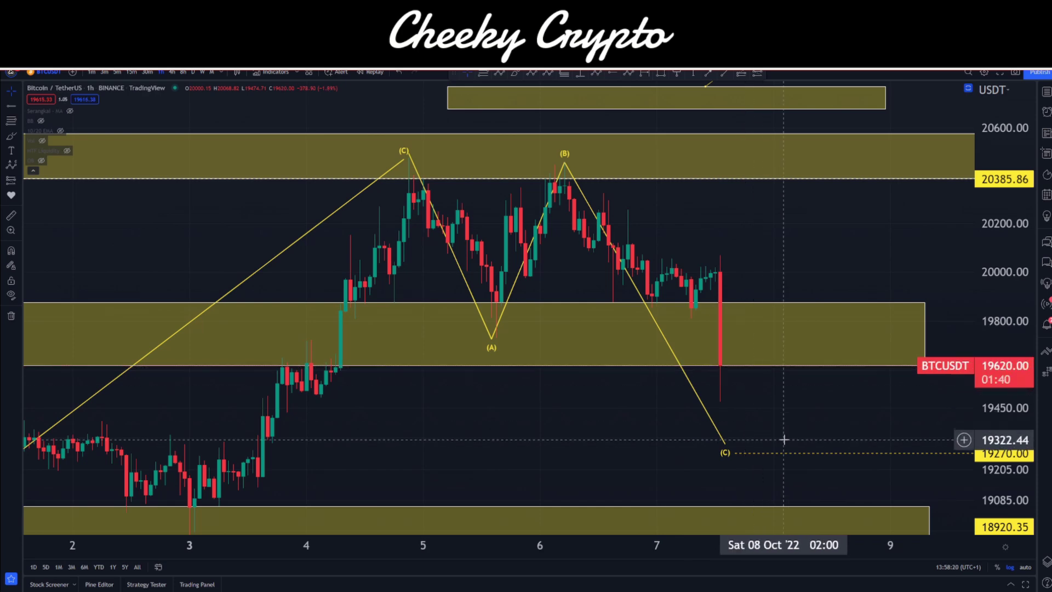
drag(777, 400, 756, 421)
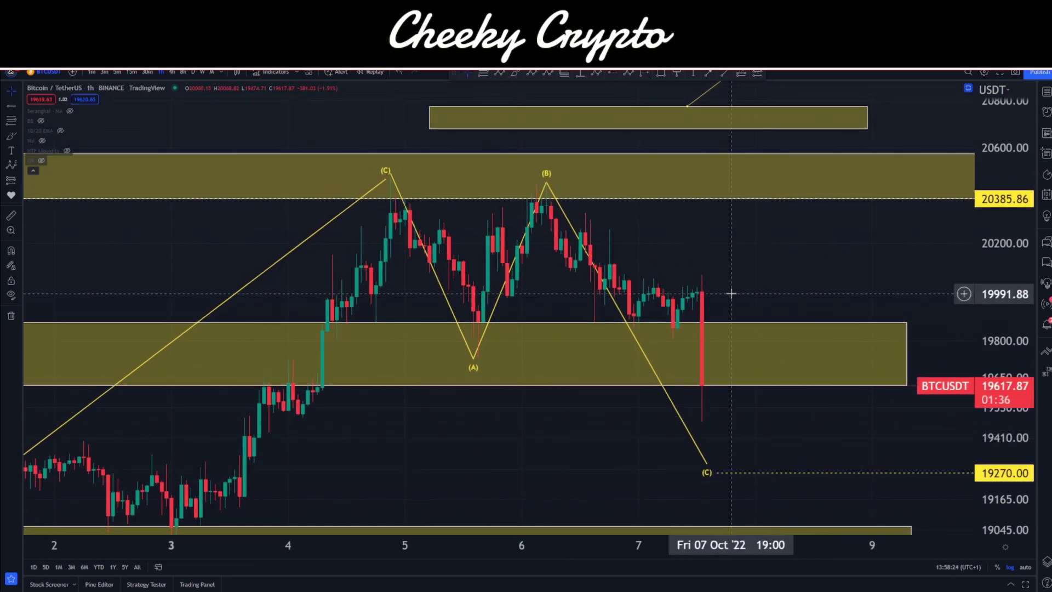
drag(735, 256, 668, 344)
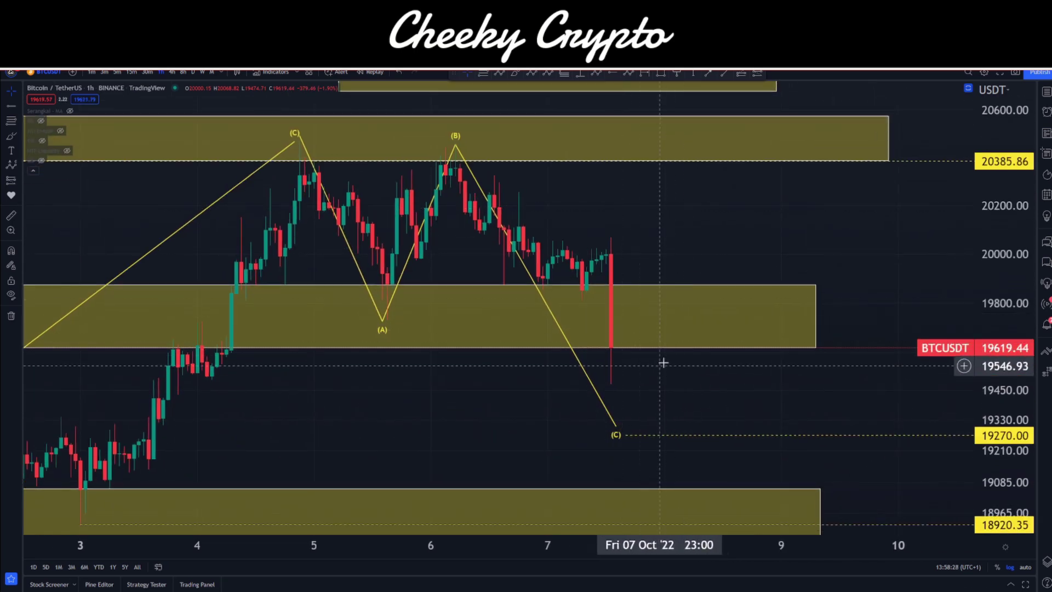
drag(667, 386, 682, 204)
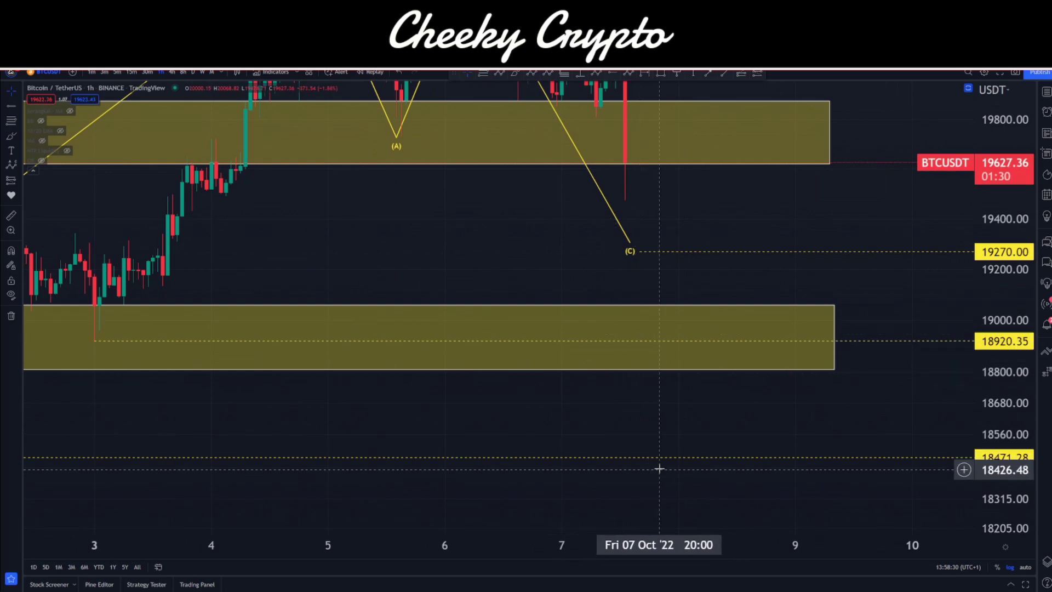
drag(675, 195, 682, 412)
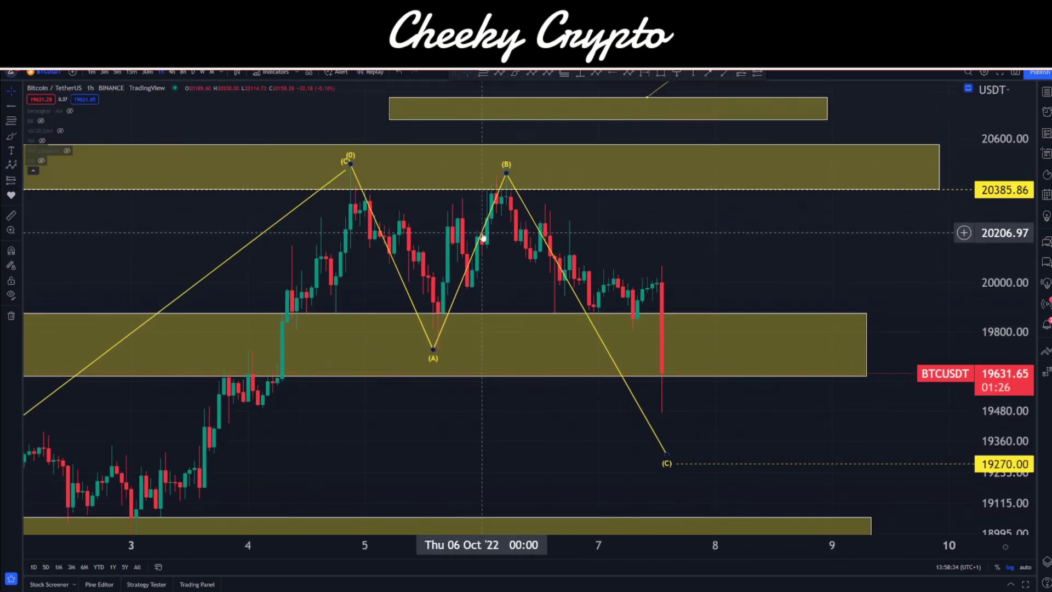
scroll(549, 287, down, 5)
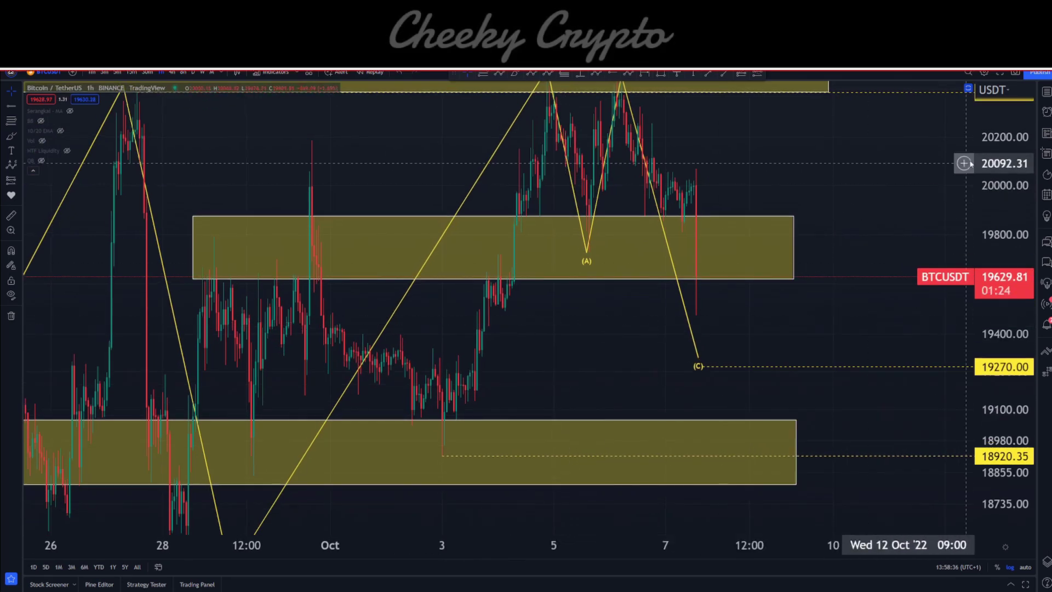
double_click(971, 164)
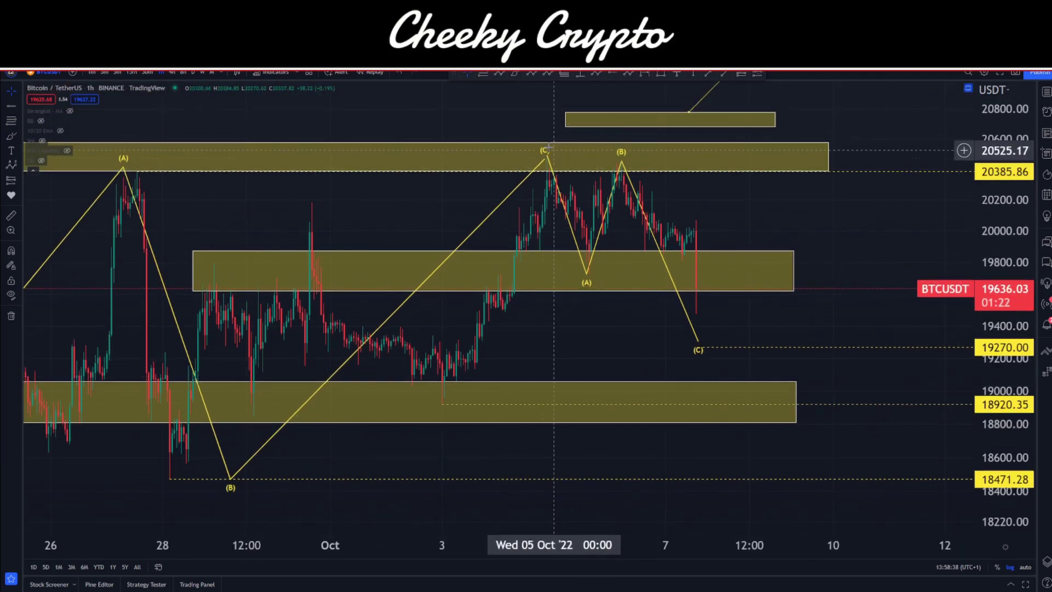
Restore the Divergence Indicator and Stoch RSI panes beneath the chart.
drag(138, 338, 392, 291)
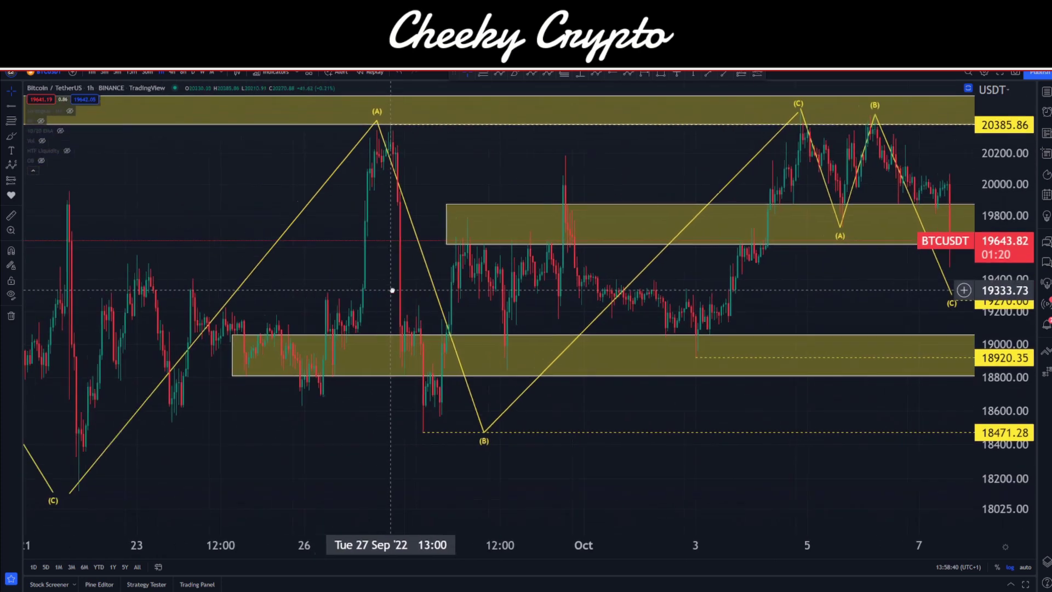
drag(786, 279, 501, 239)
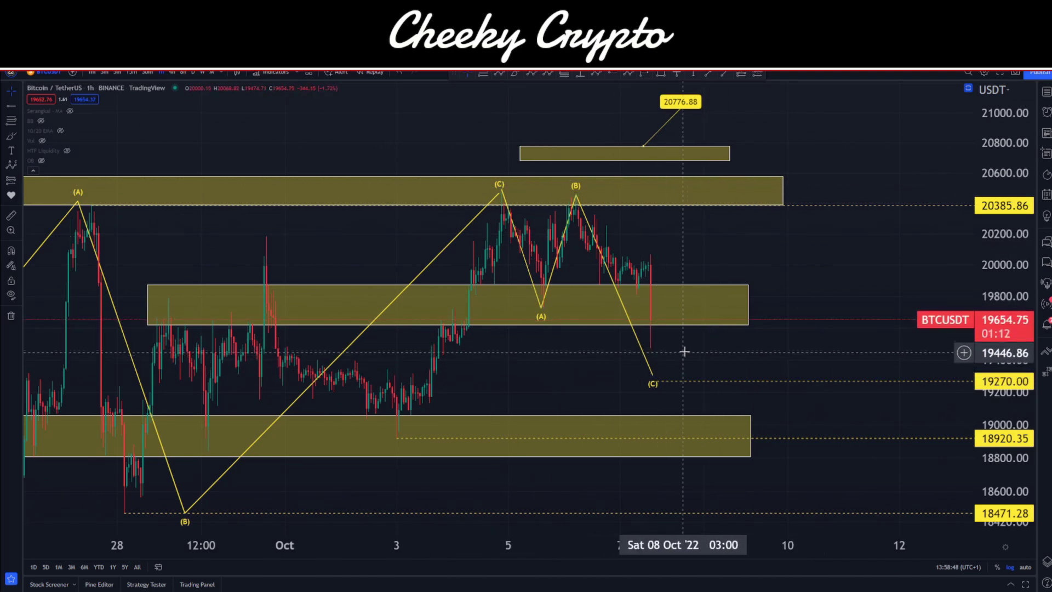
scroll(693, 263, right, 2)
double_click(722, 294)
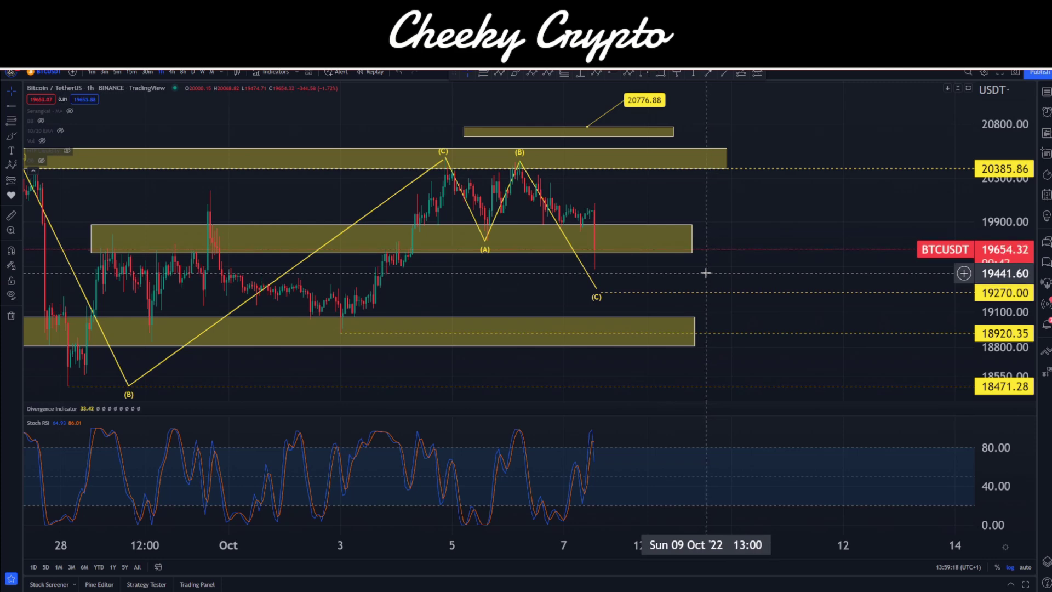
Compare the 4h and 8h timeframes, ending on the daily chart with the June–August channel.
click(172, 72)
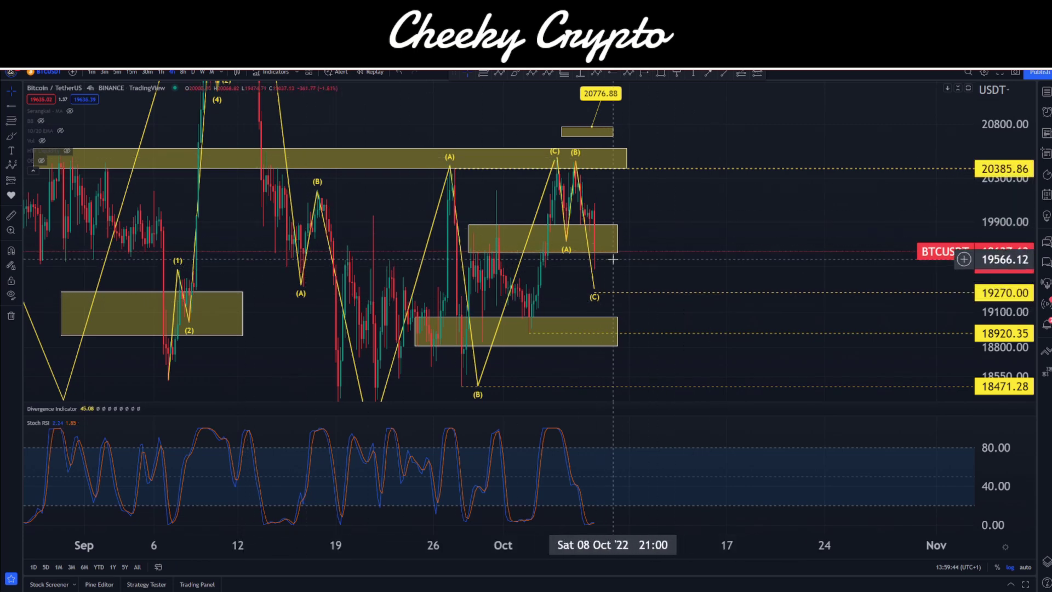
drag(613, 259, 802, 252)
scroll(801, 253, up, 5)
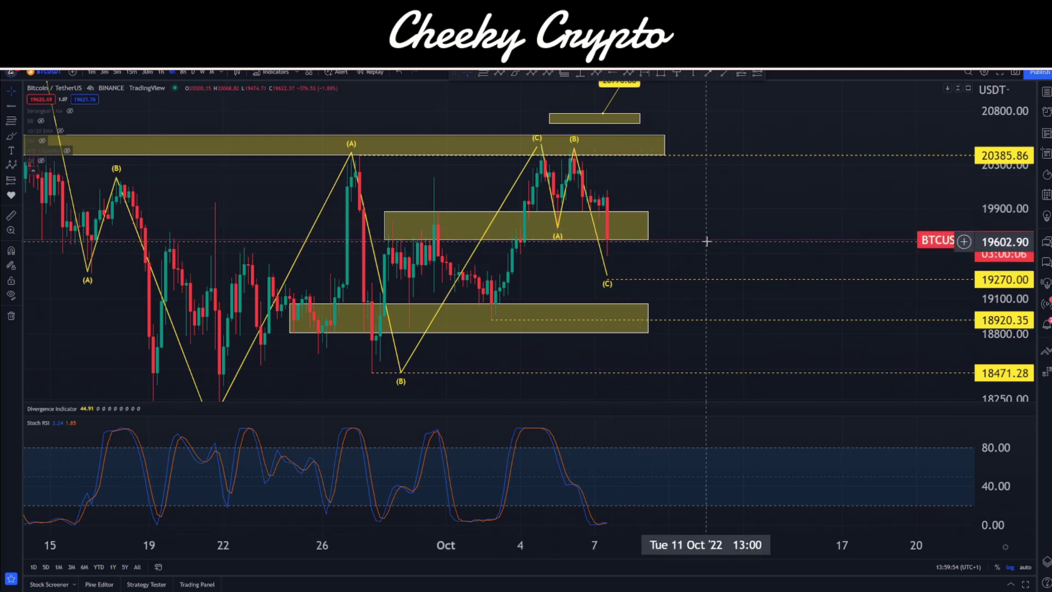
click(183, 73)
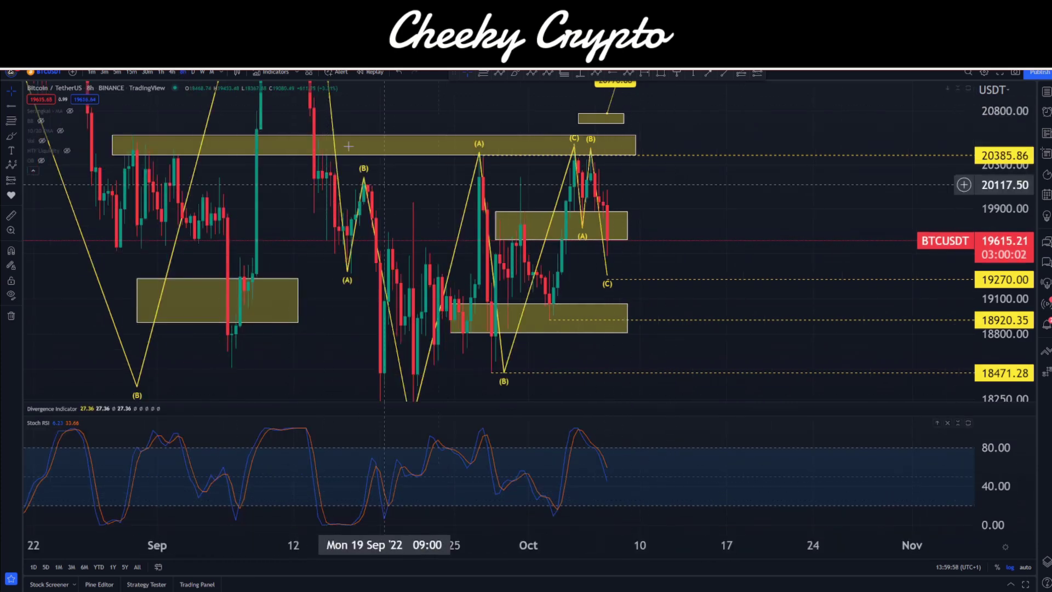
click(192, 73)
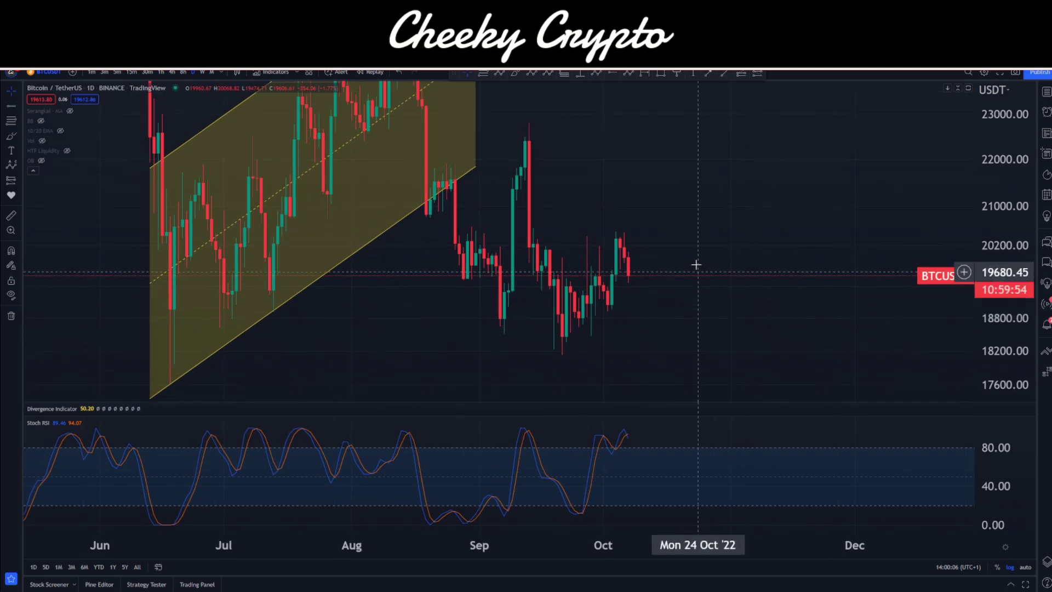
Draw a trial daily ABC pattern from the September peak to a projected low near 18023.
drag(696, 263, 928, 286)
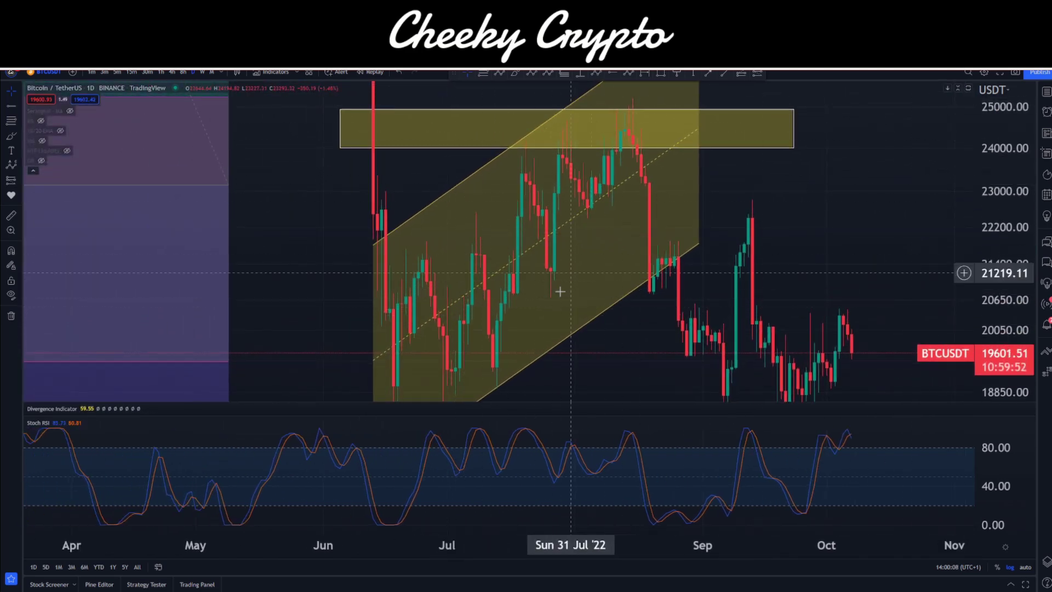
drag(747, 251, 660, 167)
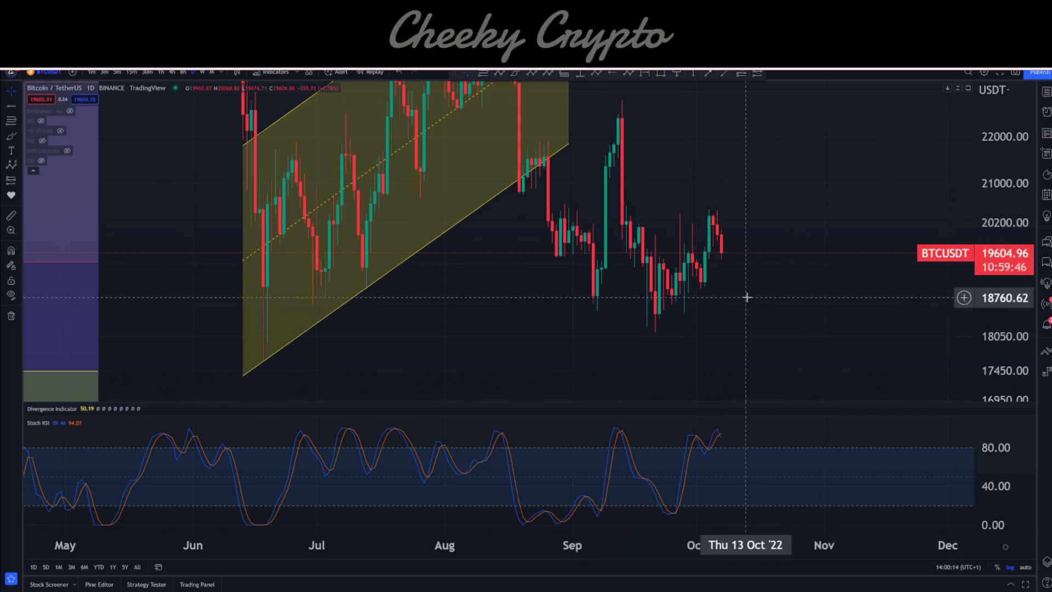
drag(626, 239, 576, 281)
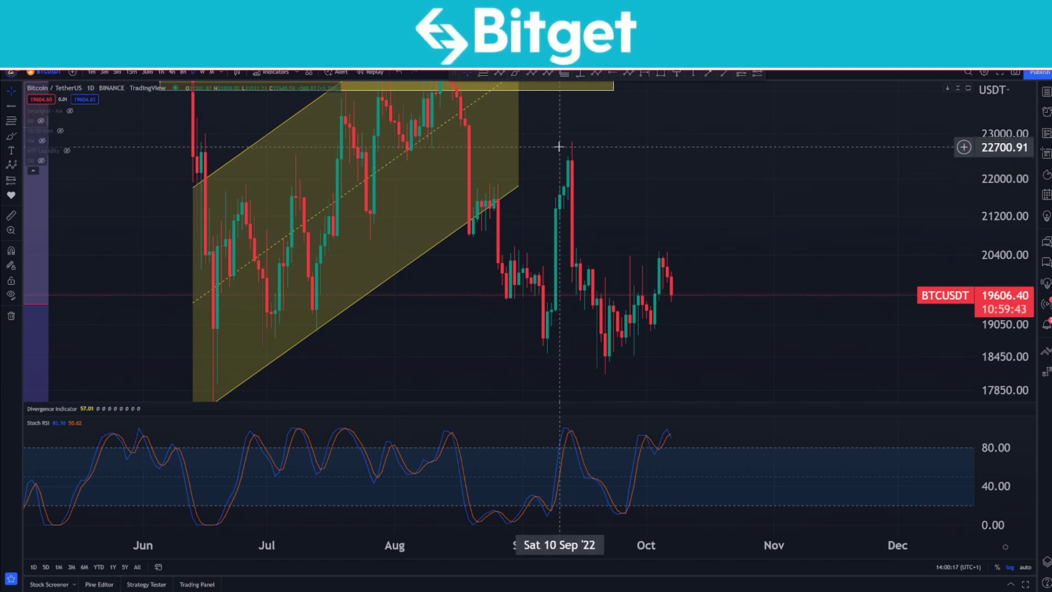
click(499, 73)
click(543, 134)
click(601, 382)
click(651, 249)
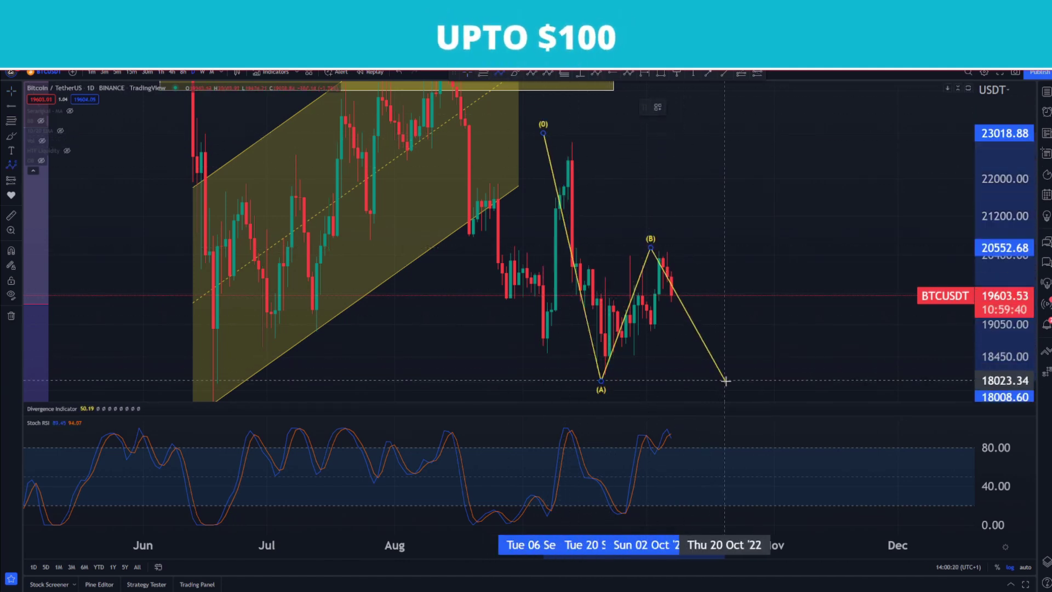
click(725, 381)
Delete the trial pattern and return the chart to the 1h timeframe.
key(Delete)
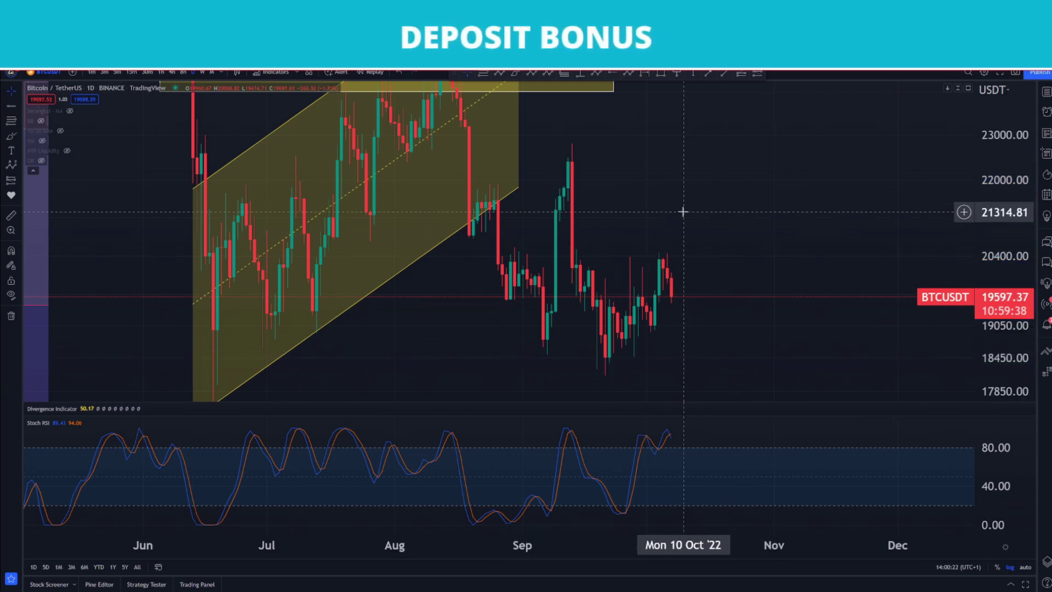
scroll(660, 217, left, 3)
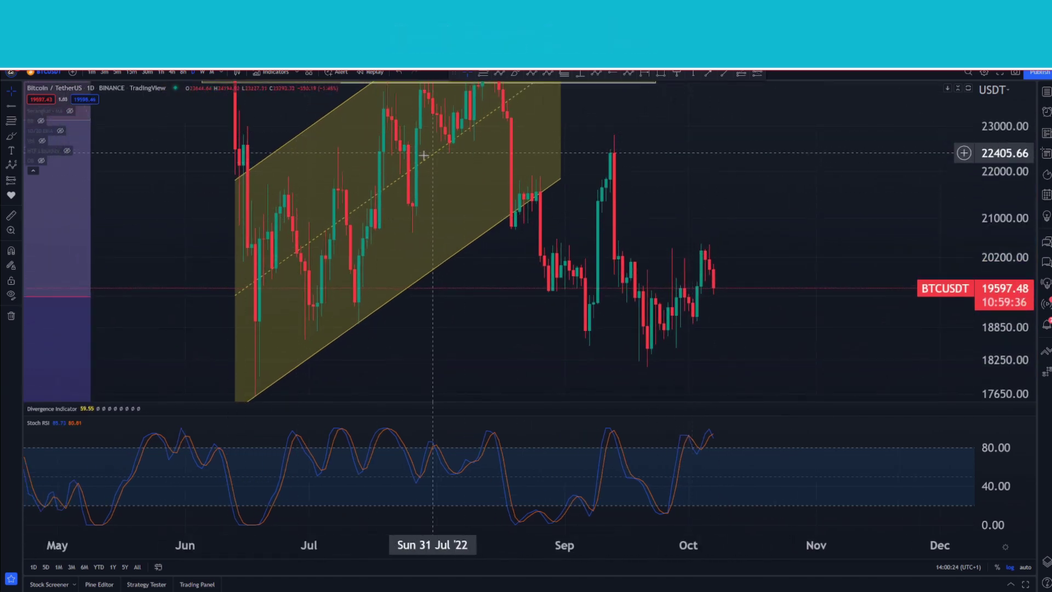
click(161, 72)
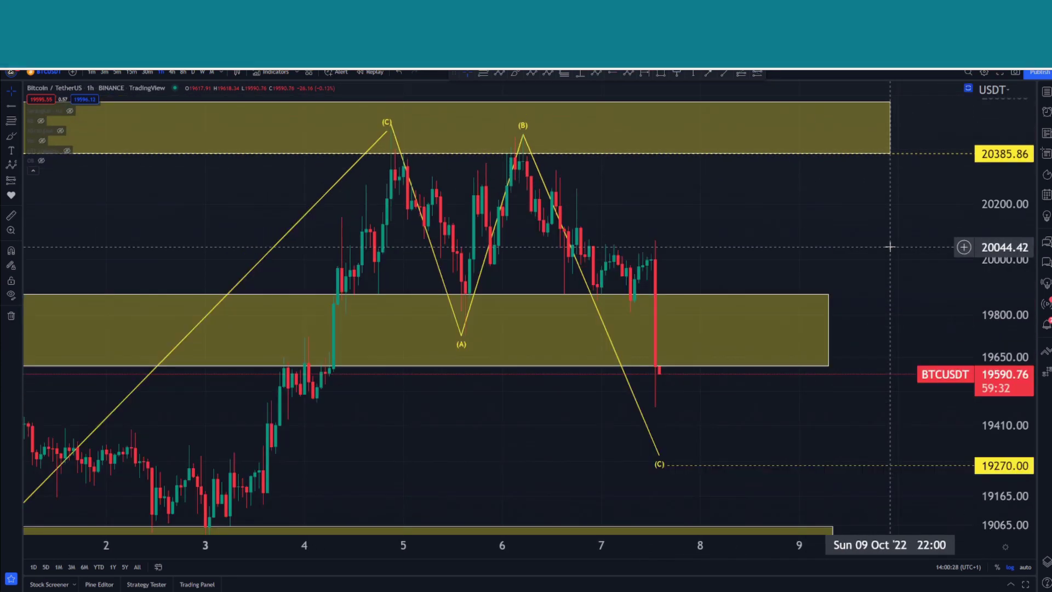
drag(888, 245, 817, 244)
scroll(834, 285, down, 5)
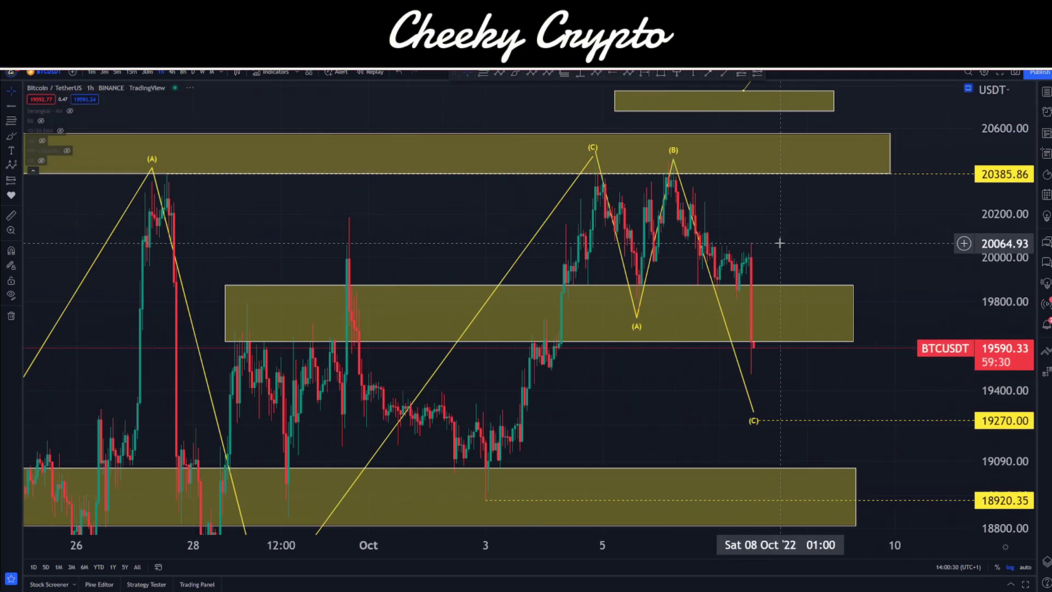
scroll(782, 235, up, 3)
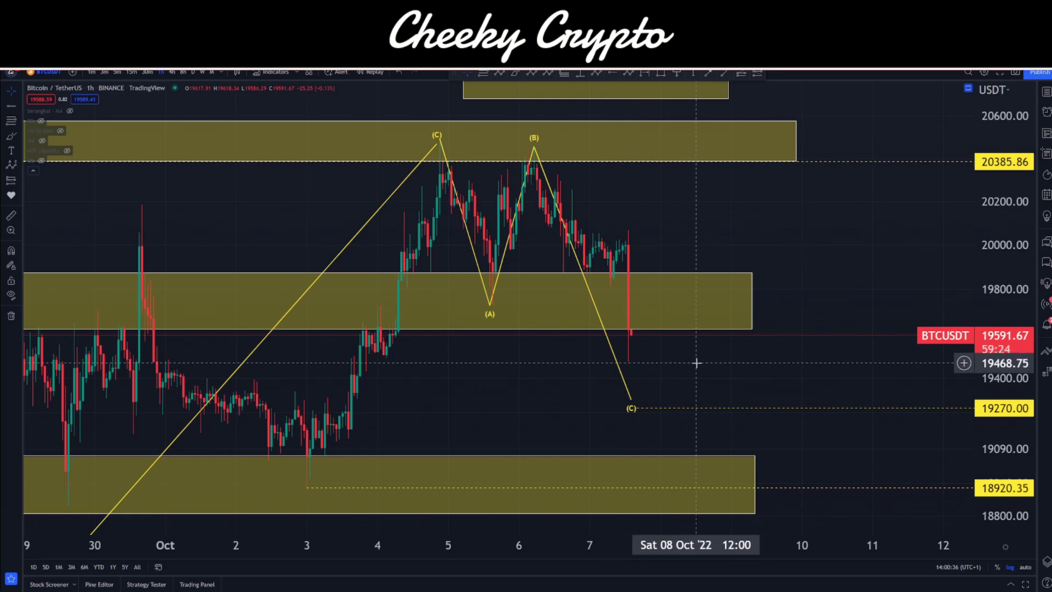
scroll(698, 362, left, 2)
scroll(821, 341, left, 2)
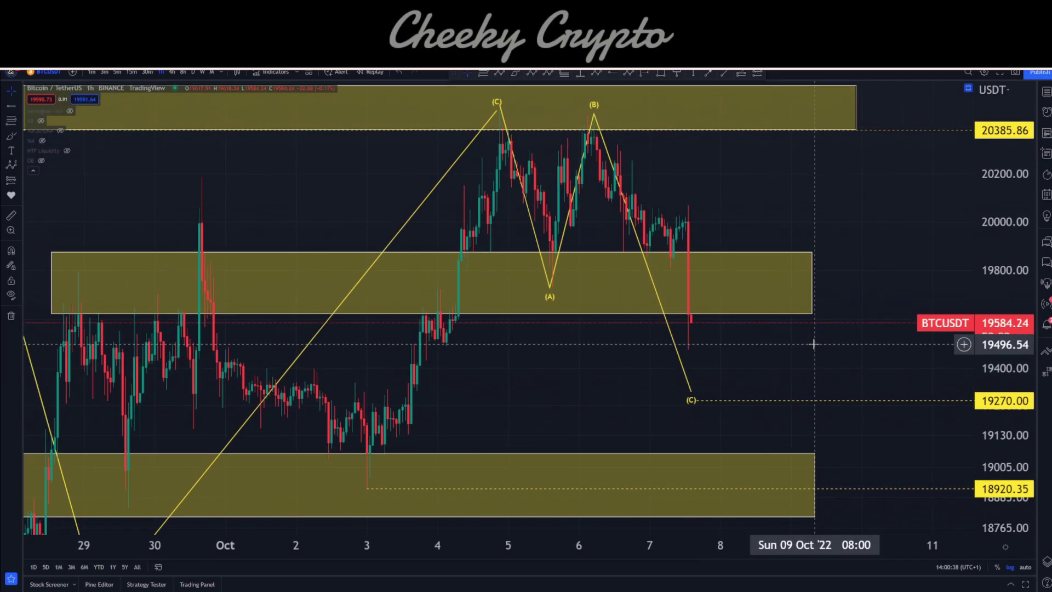
double_click(810, 345)
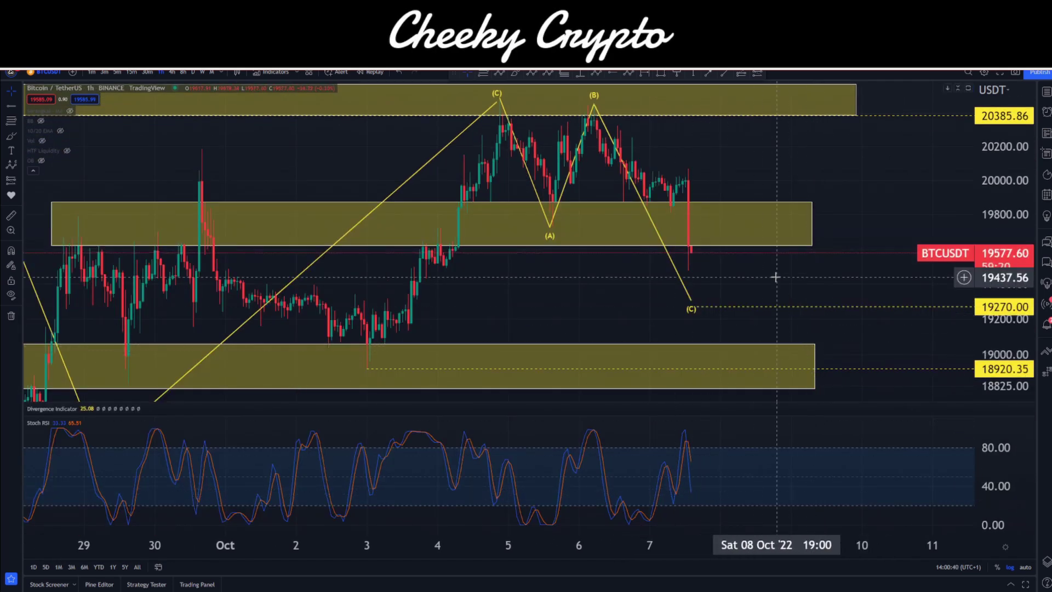
scroll(757, 315, up, 5)
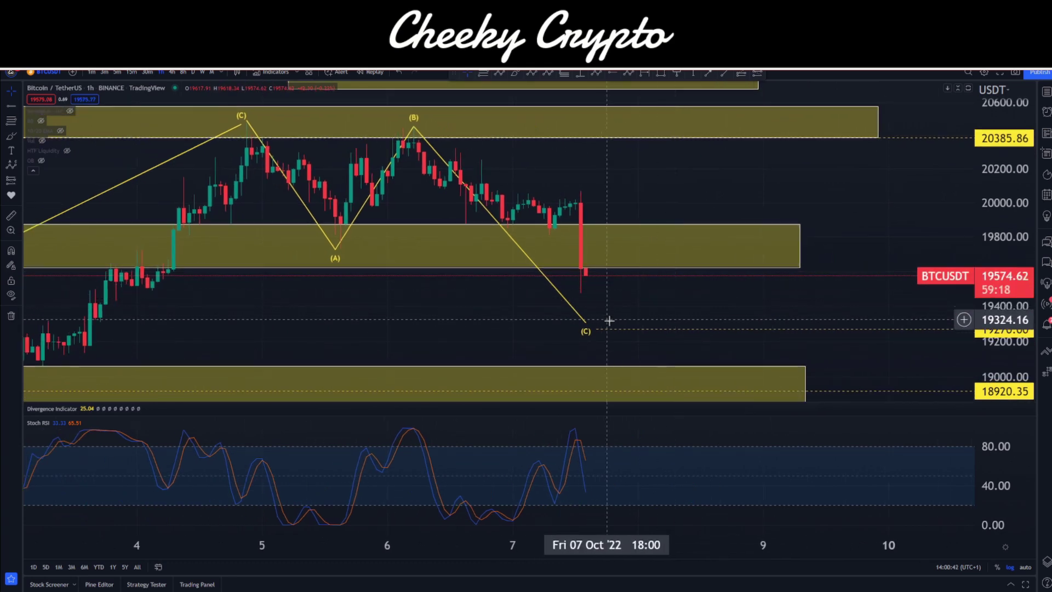
drag(637, 301, 688, 318)
scroll(687, 317, down, 4)
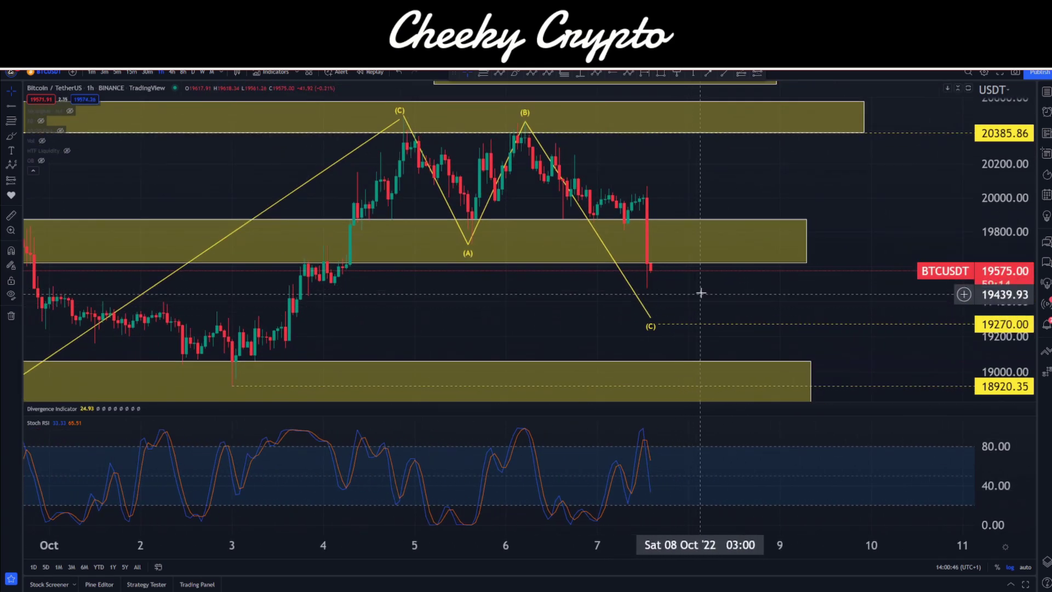
drag(815, 178, 810, 206)
scroll(784, 212, down, 1)
scroll(785, 214, left, 3)
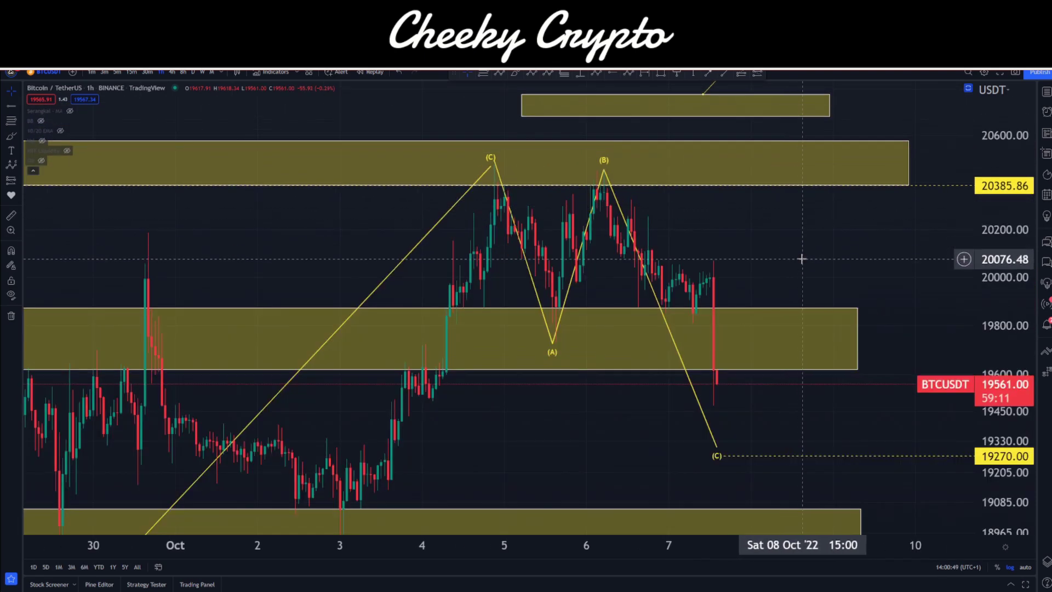
drag(803, 256, 858, 241)
scroll(754, 238, up, 3)
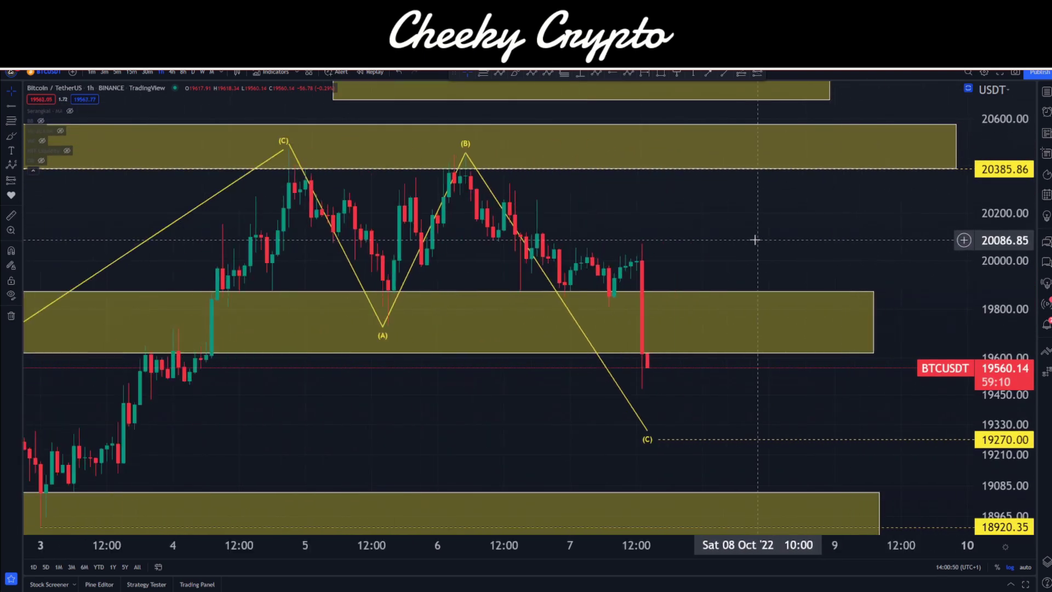
drag(754, 237, 799, 235)
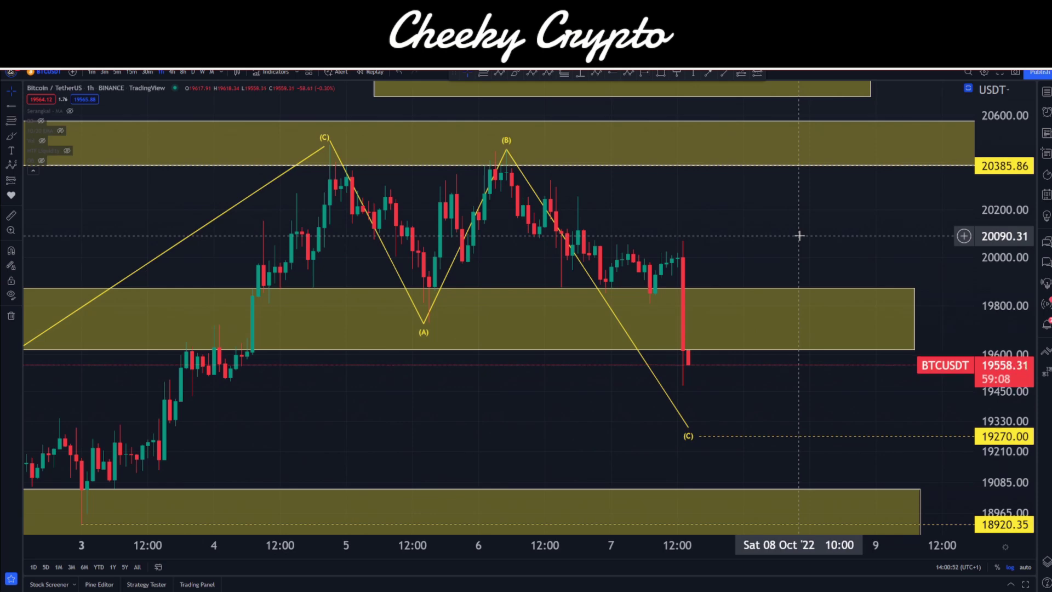